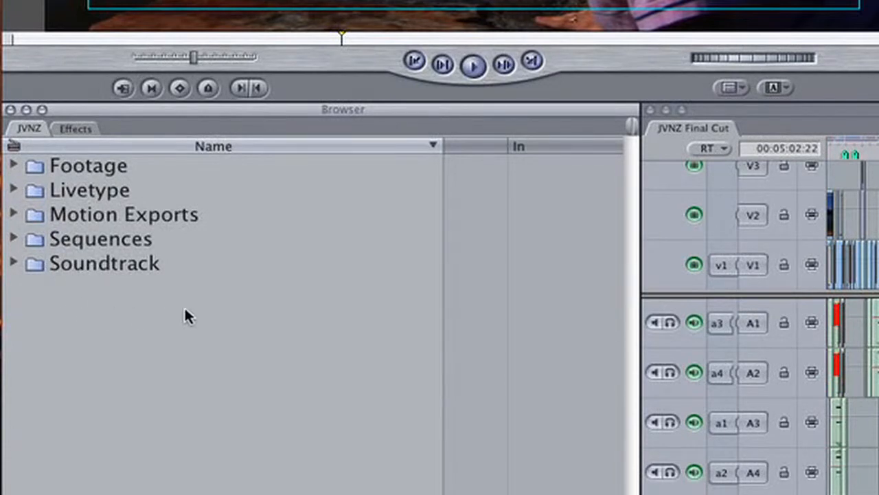
- Expand the Footage, Scenes and Scene 1 bins in the Browser to show the Scene 1 clips
{"action": "left_click", "coordinate": [263, 274]}
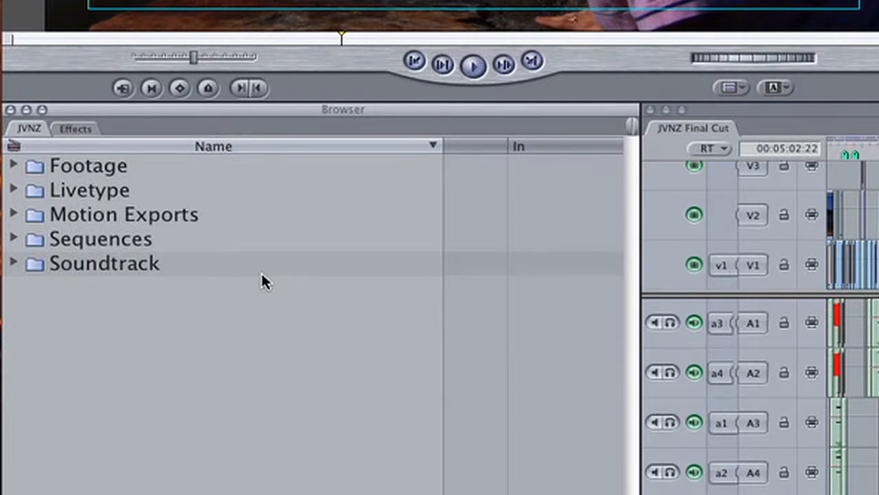
{"action": "left_click", "coordinate": [21, 166]}
{"action": "left_click", "coordinate": [15, 166]}
{"action": "left_click", "coordinate": [147, 207]}
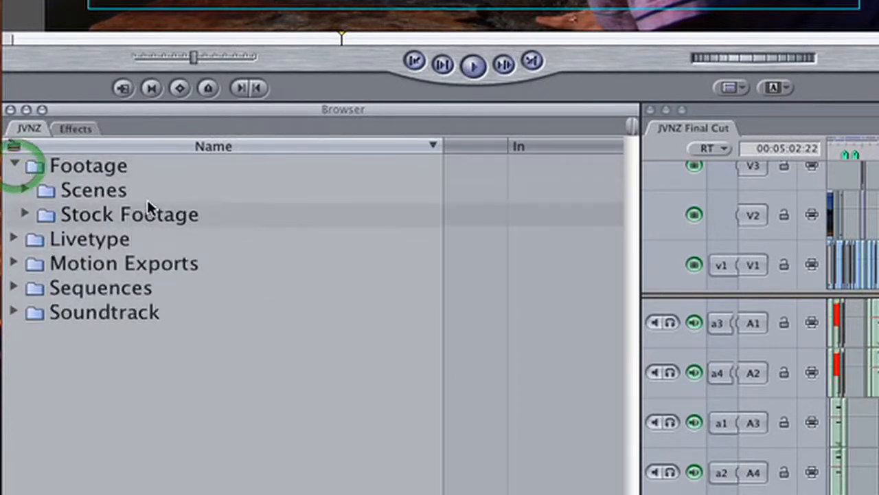
{"action": "left_click", "coordinate": [28, 193]}
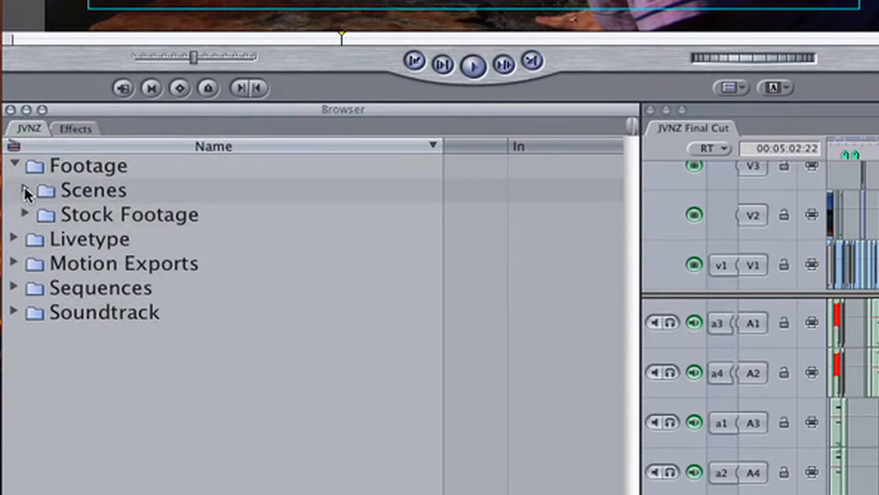
{"action": "left_click", "coordinate": [24, 190]}
{"action": "left_click", "coordinate": [103, 235]}
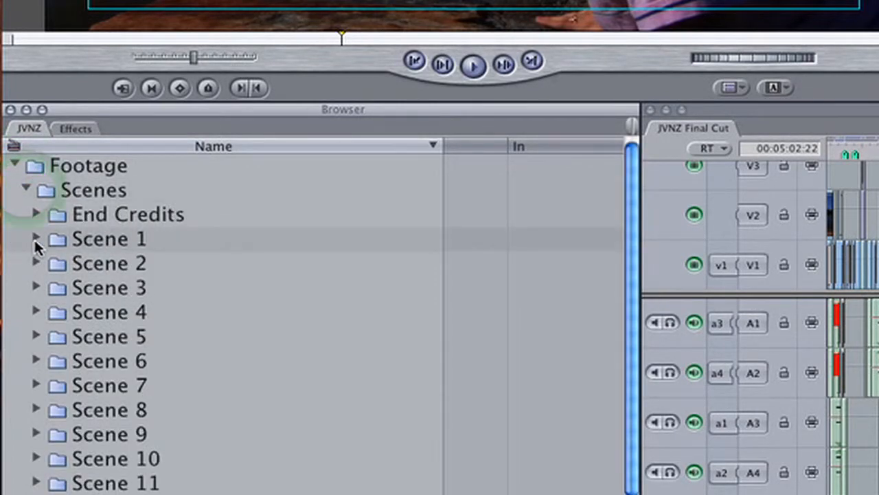
{"action": "left_click", "coordinate": [36, 237]}
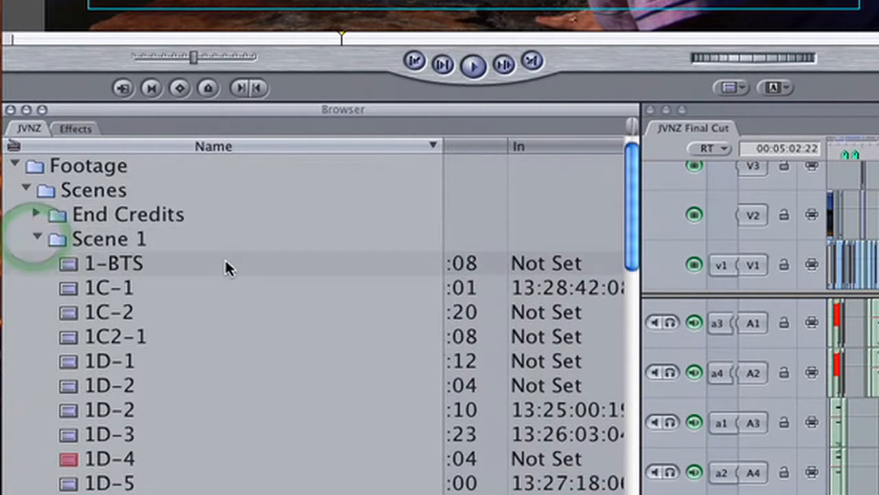
{"action": "scroll", "coordinate": [206, 271], "scroll_direction": "down", "scroll_amount": 2}
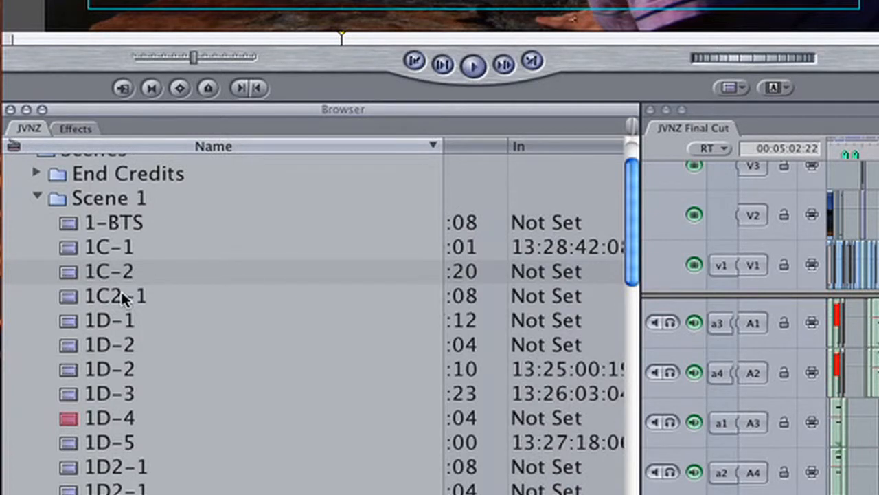
- Open takes 1D-1, 1D-2 and 1D-3 from the Scene 1 bin in the Viewer to compare them
{"action": "double_click", "coordinate": [101, 318]}
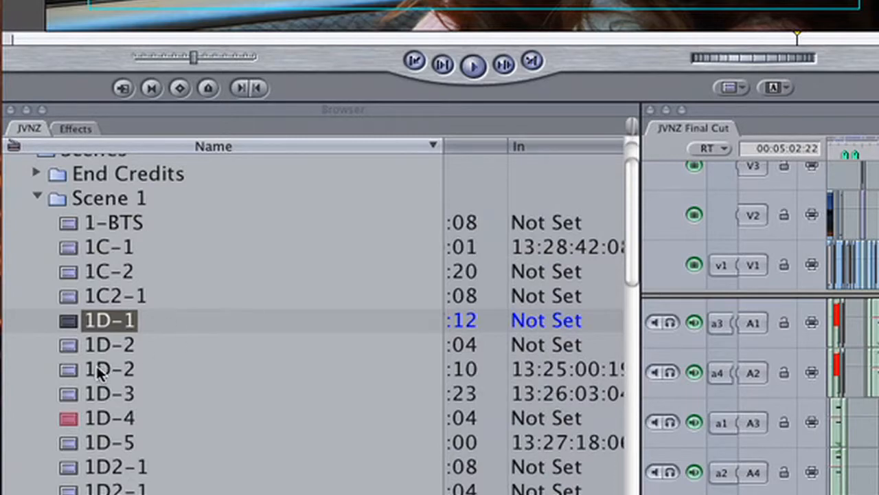
{"action": "double_click", "coordinate": [69, 370]}
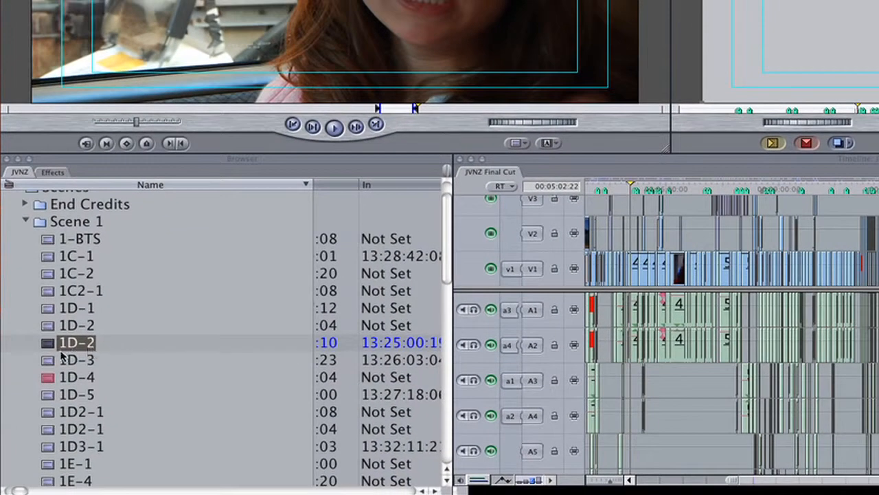
{"action": "double_click", "coordinate": [60, 379]}
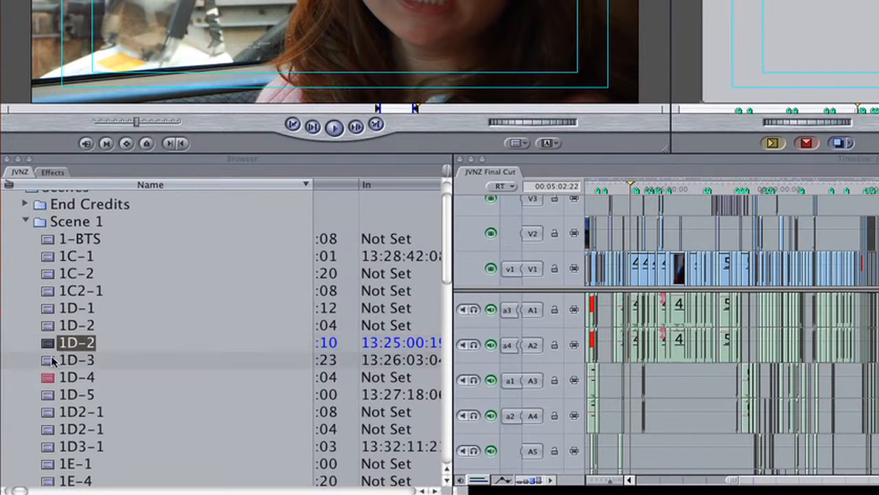
{"action": "double_click", "coordinate": [48, 362]}
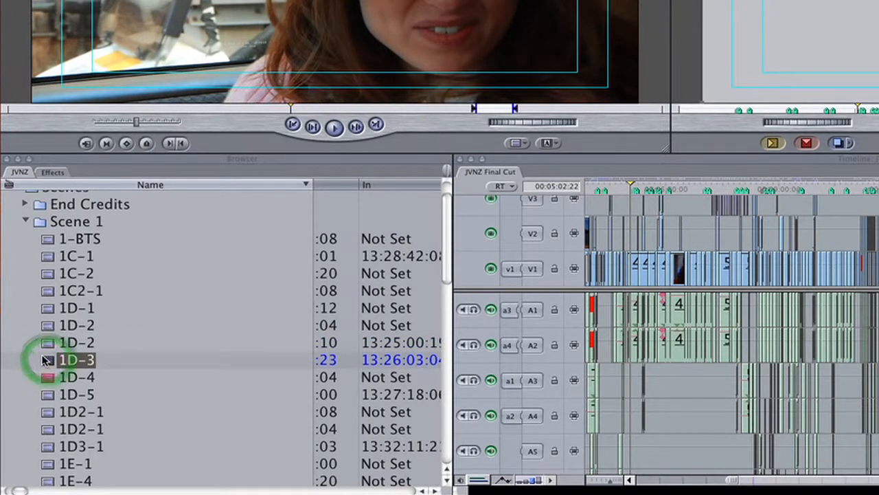
- Label the second 1D-2 clip in the Scene 1 bin as Good Take
{"action": "double_click", "coordinate": [47, 344]}
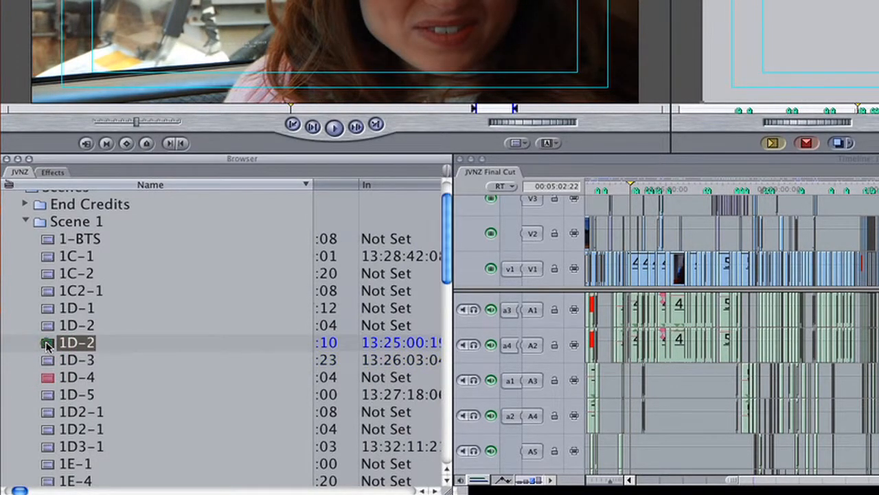
{"action": "right_click", "coordinate": [47, 344]}
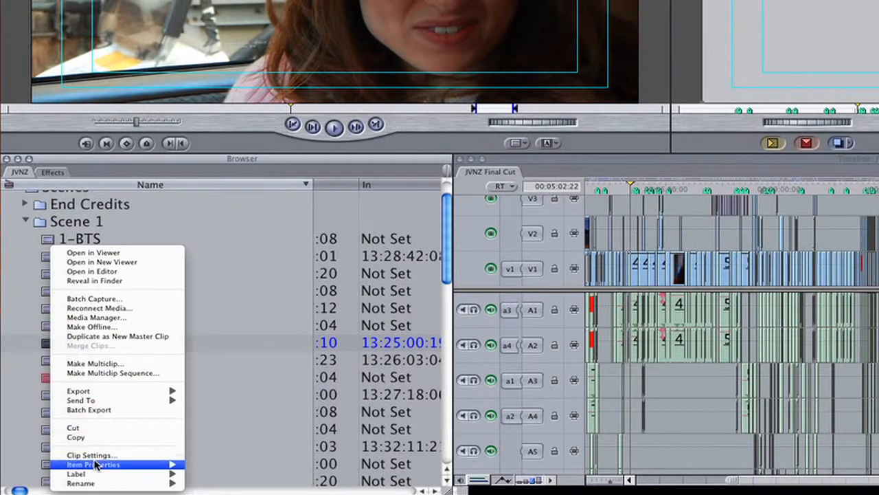
{"action": "mouse_move", "coordinate": [99, 474]}
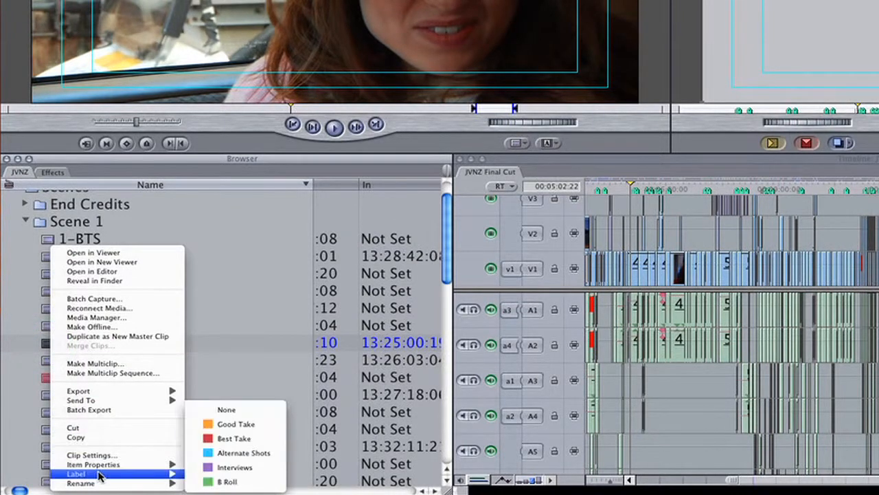
{"action": "left_click", "coordinate": [253, 424]}
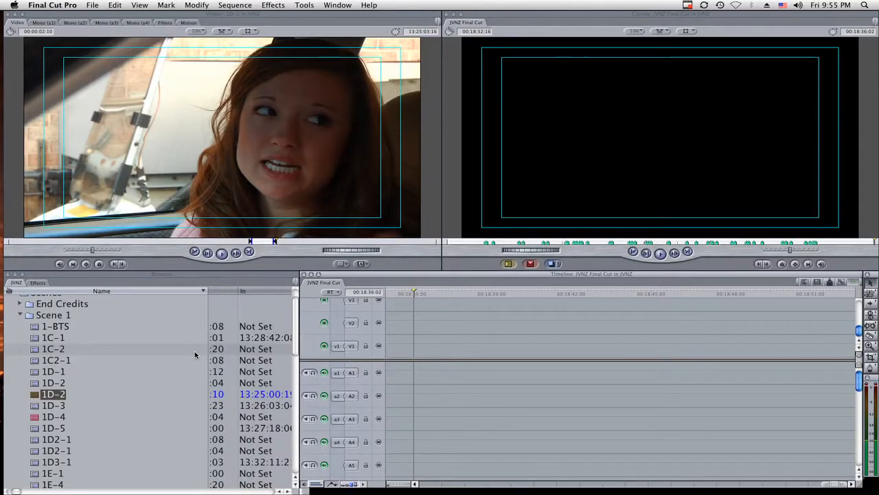
- Load the labelled 1D-2 clip in the Viewer and overwrite it into the JVNZ Final Cut sequence at the playhead
{"action": "double_click", "coordinate": [33, 395]}
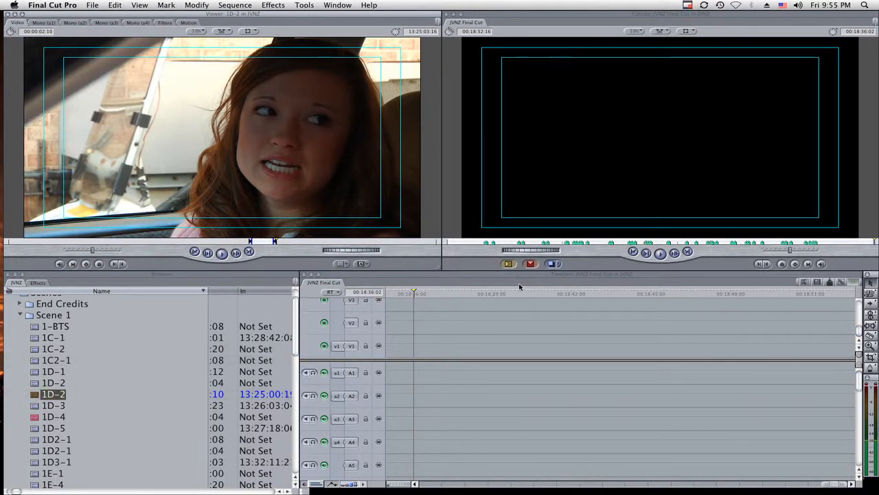
{"action": "left_click", "coordinate": [530, 264]}
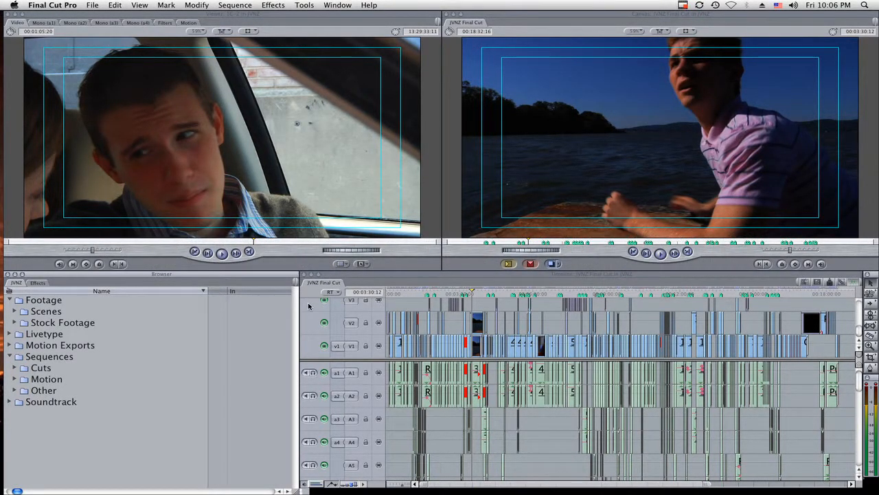
- Preview several points of the JVNZ Final Cut sequence, ending with the playhead at 00:04:00:00
{"action": "left_click", "coordinate": [514, 292]}
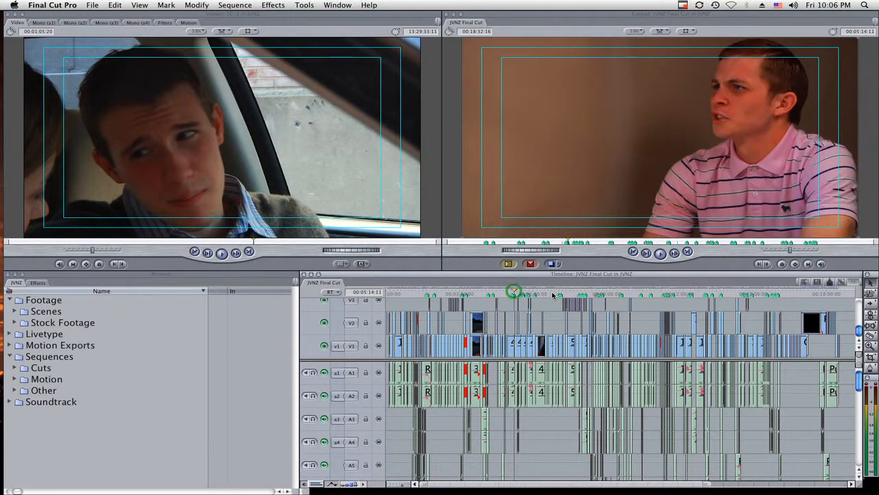
{"action": "left_click", "coordinate": [553, 294]}
{"action": "left_click", "coordinate": [484, 294]}
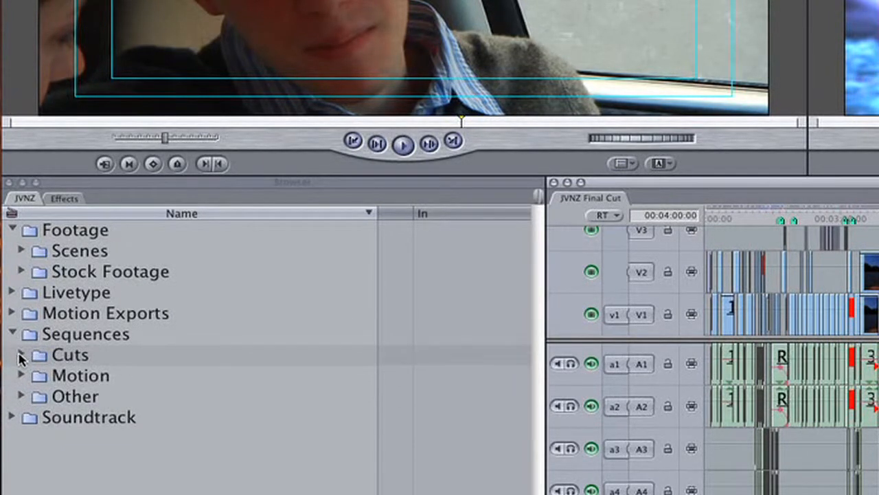
- Expand the Cuts bin and its Old bin under Sequences to show the JVNZ Rough sequences
{"action": "left_click", "coordinate": [21, 354]}
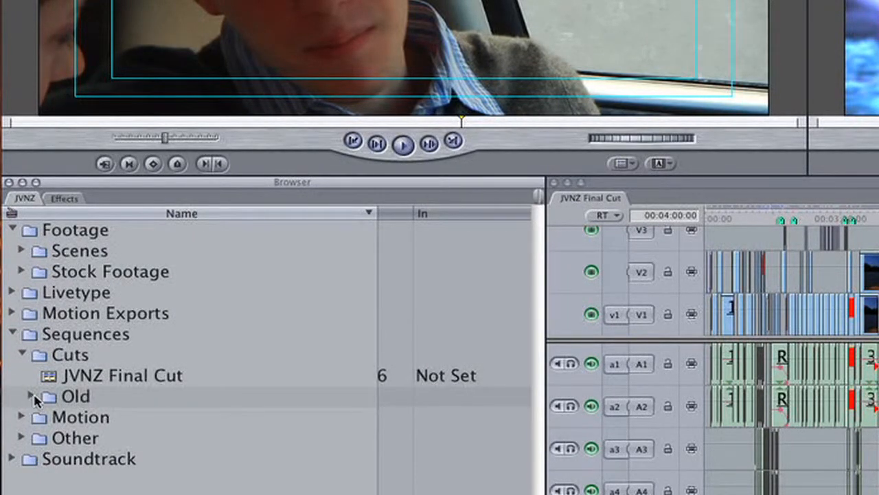
{"action": "left_click", "coordinate": [31, 397]}
{"action": "scroll", "coordinate": [56, 400], "scroll_direction": "down", "scroll_amount": 5}
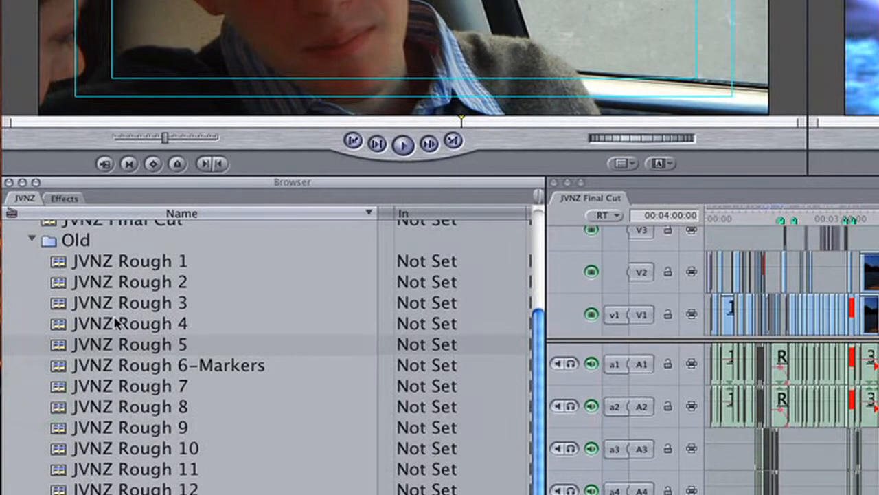
{"action": "scroll", "coordinate": [69, 419], "scroll_direction": "down", "scroll_amount": 3}
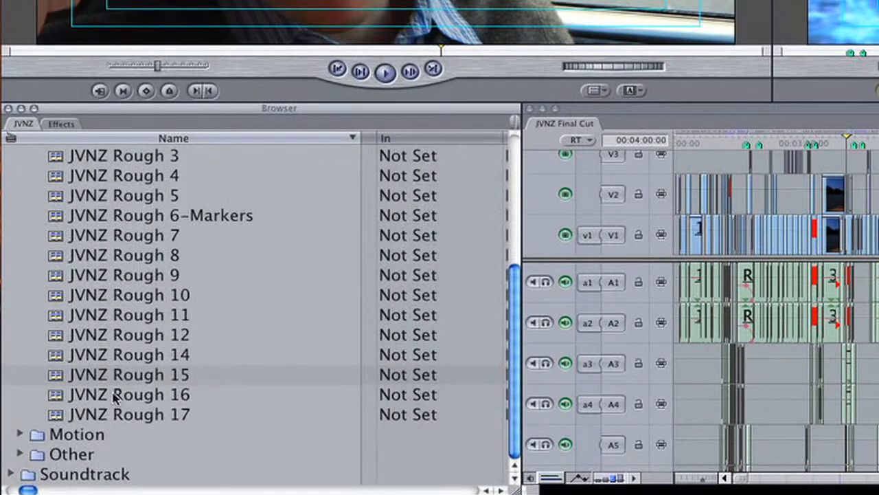
- Open the JVNZ Rough 17 sequence from the Old bin in the Timeline
{"action": "left_click", "coordinate": [67, 414]}
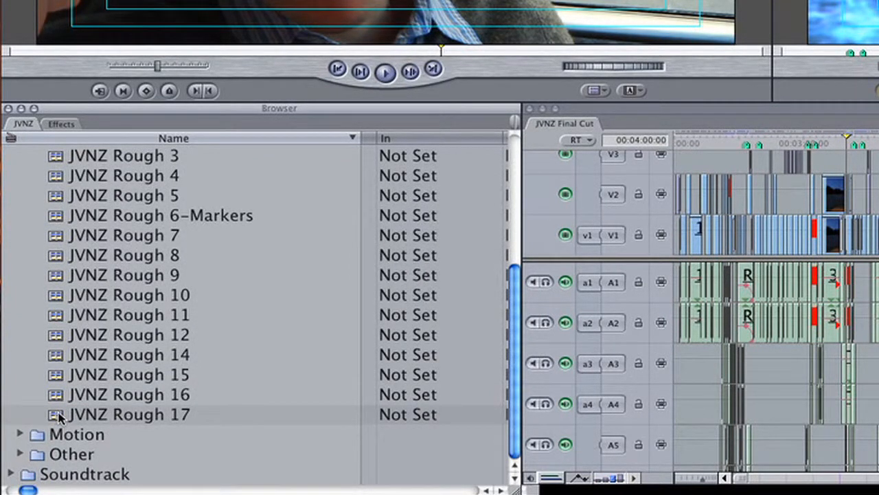
{"action": "left_click", "coordinate": [57, 416]}
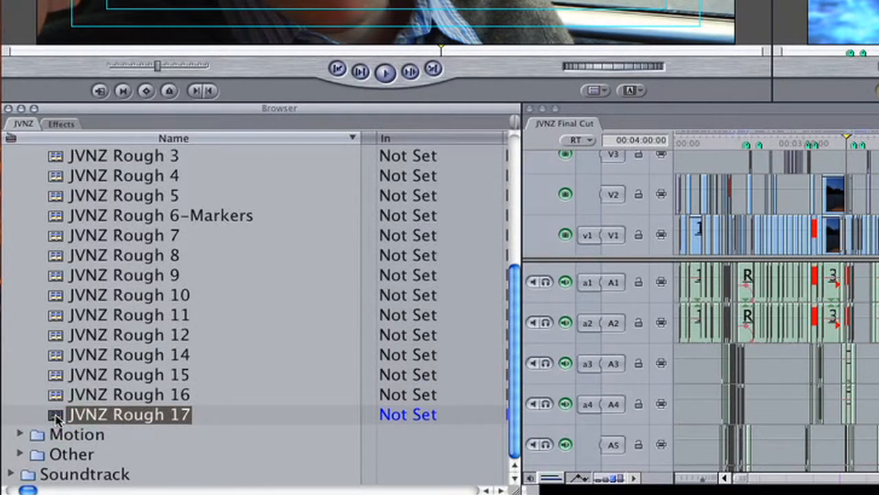
{"action": "double_click", "coordinate": [58, 416]}
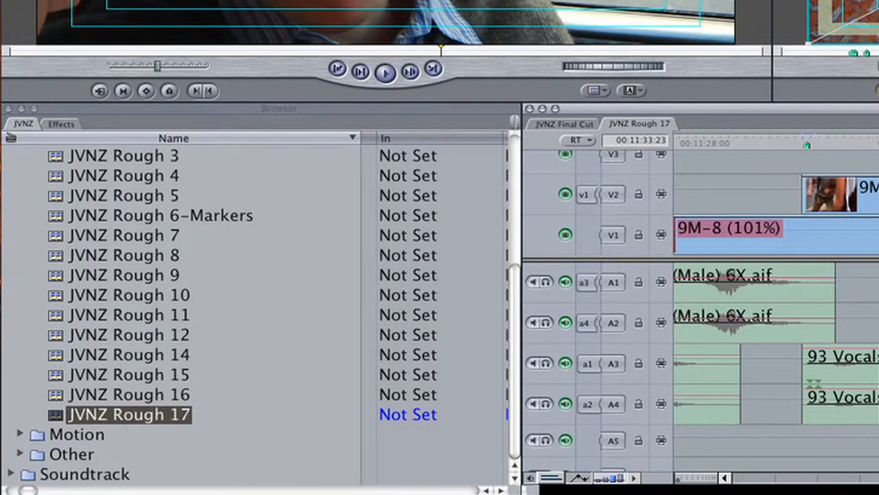
- Duplicate the JVNZ Rough 17 sequence and rename the copy JVNZ Rough 18
{"action": "right_click", "coordinate": [57, 416]}
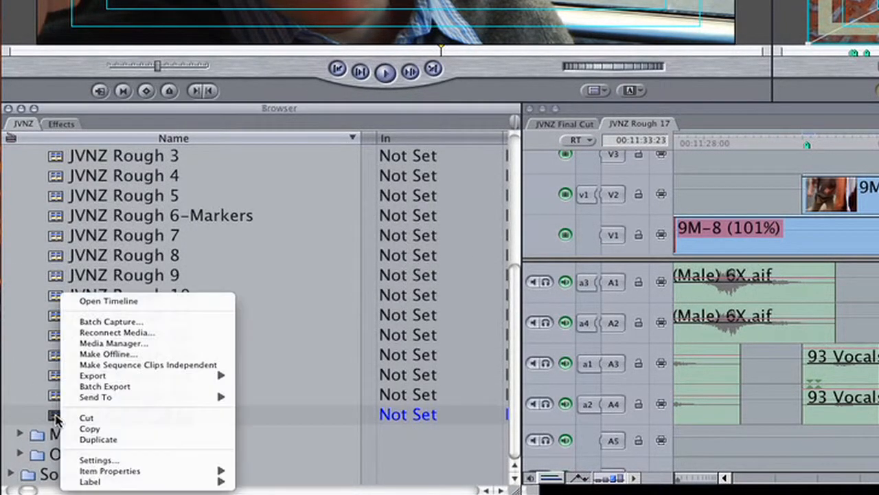
{"action": "left_click", "coordinate": [113, 439]}
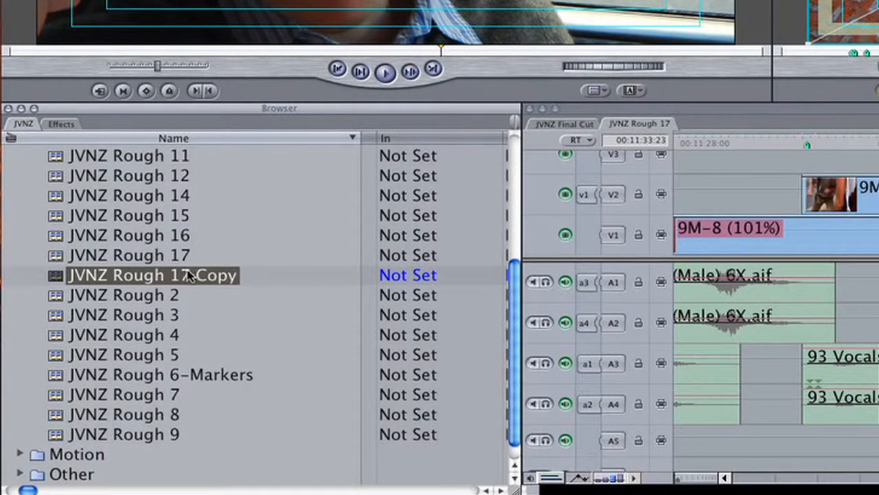
{"action": "left_click", "coordinate": [183, 276]}
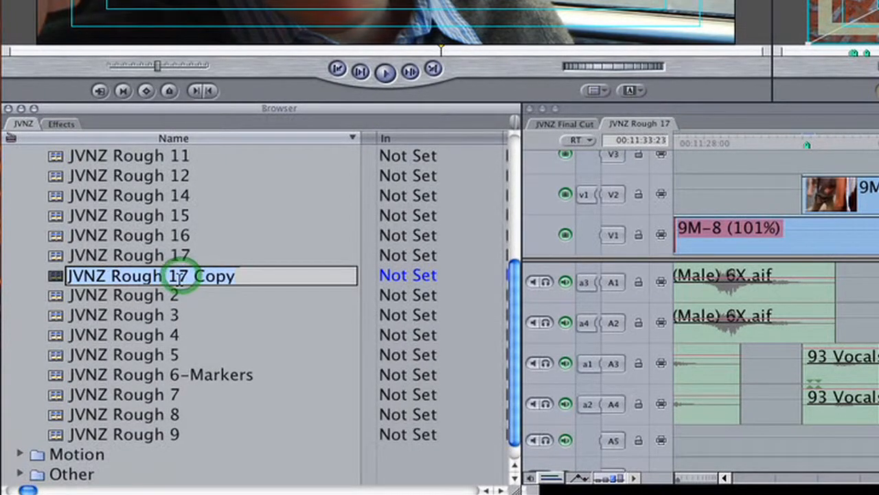
{"action": "left_click_drag", "start_coordinate": [181, 277], "coordinate": [324, 285]}
{"action": "type", "text": "8"}
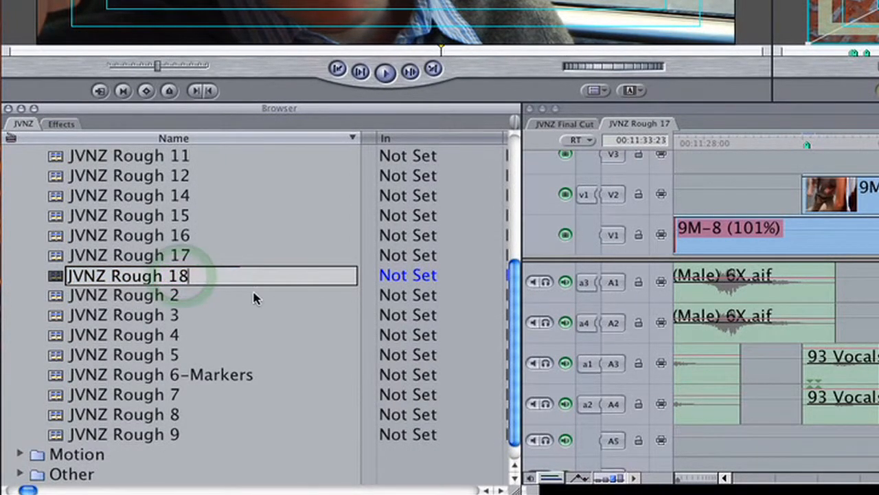
{"action": "key", "text": "Return"}
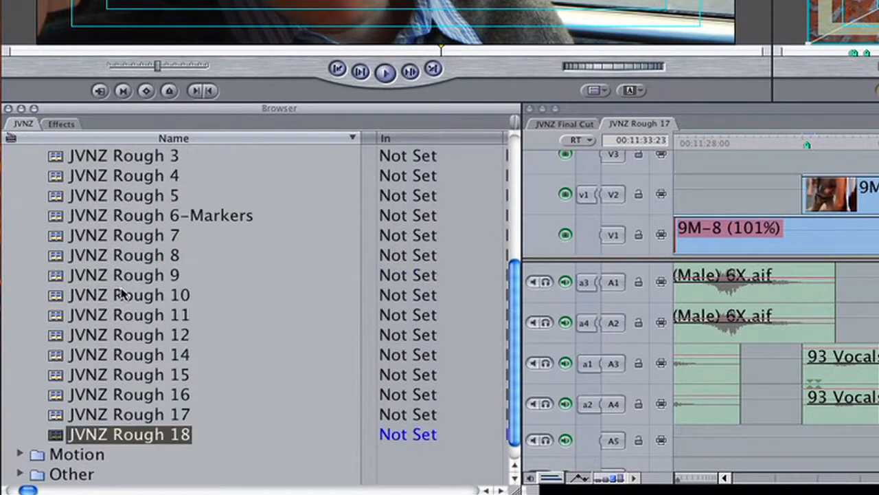
- Open the JVNZ Rough 18 sequence in the Timeline and close JVNZ Rough 17 there
{"action": "double_click", "coordinate": [57, 438]}
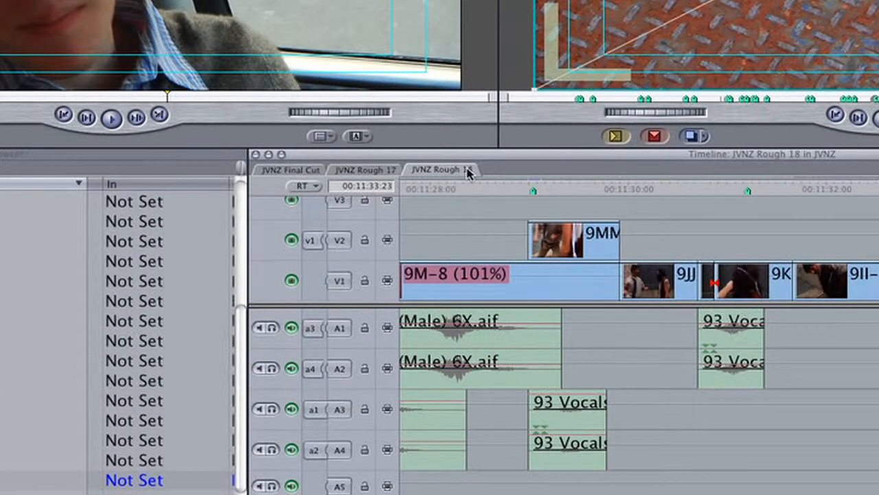
{"action": "right_click", "coordinate": [363, 172]}
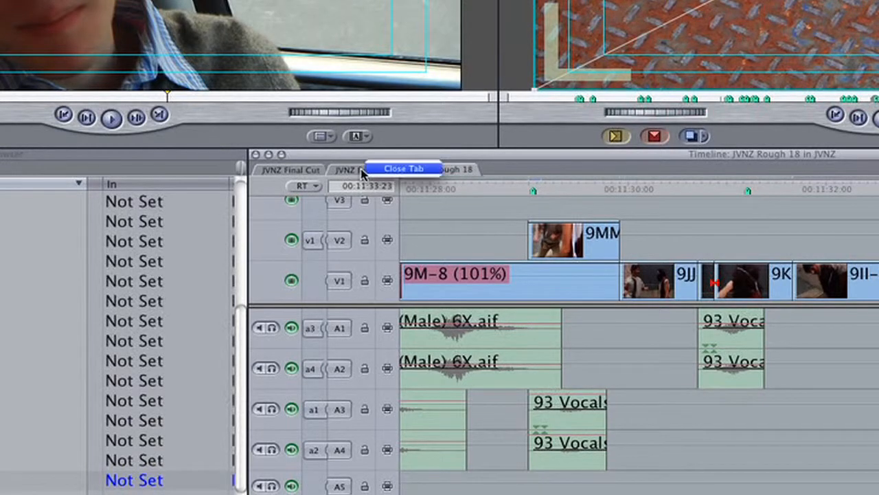
{"action": "left_click", "coordinate": [390, 172]}
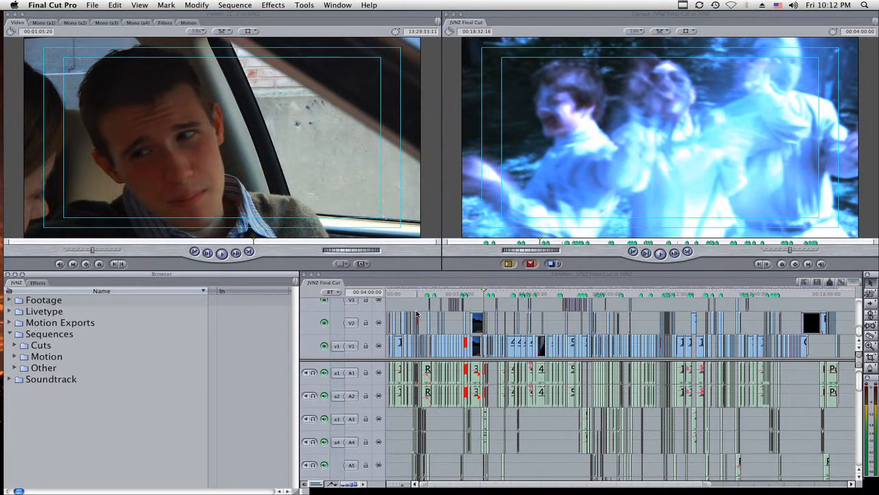
- Create a new sequence named Sequence Settings Test in the Other bin under Sequences and open it in the Timeline
{"action": "left_click", "coordinate": [204, 380]}
{"action": "left_click", "coordinate": [76, 368]}
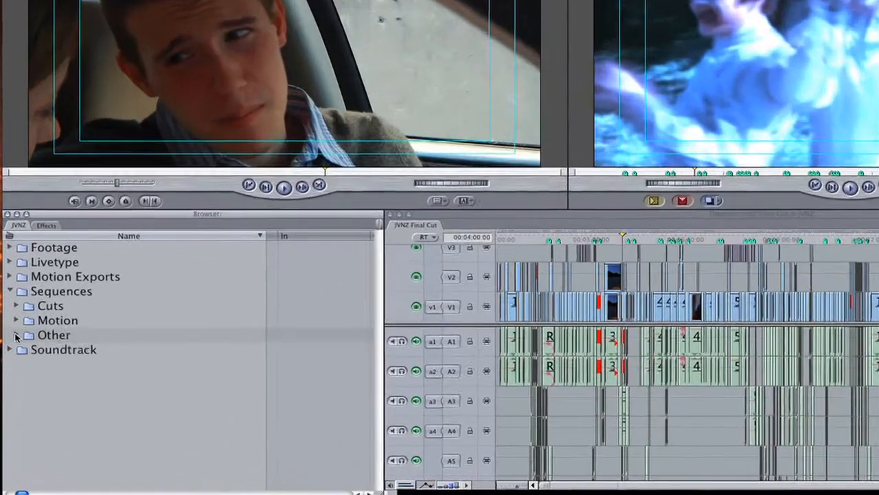
{"action": "left_click", "coordinate": [10, 367]}
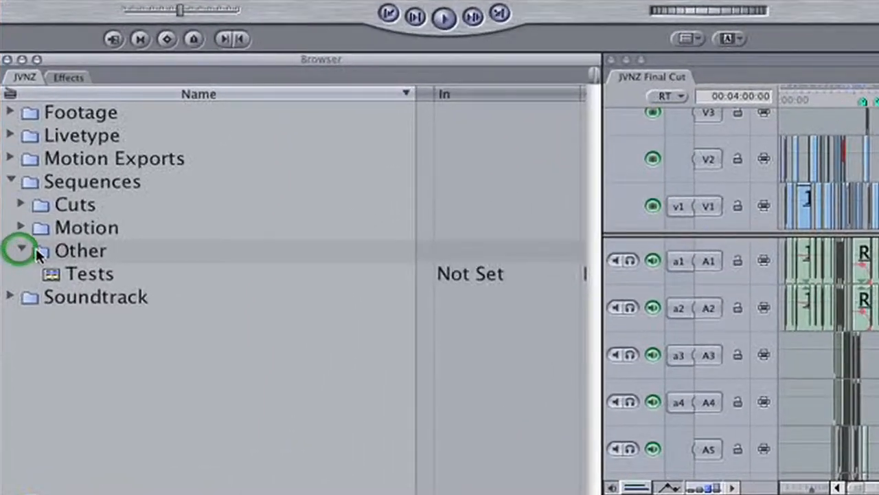
{"action": "right_click", "coordinate": [38, 253]}
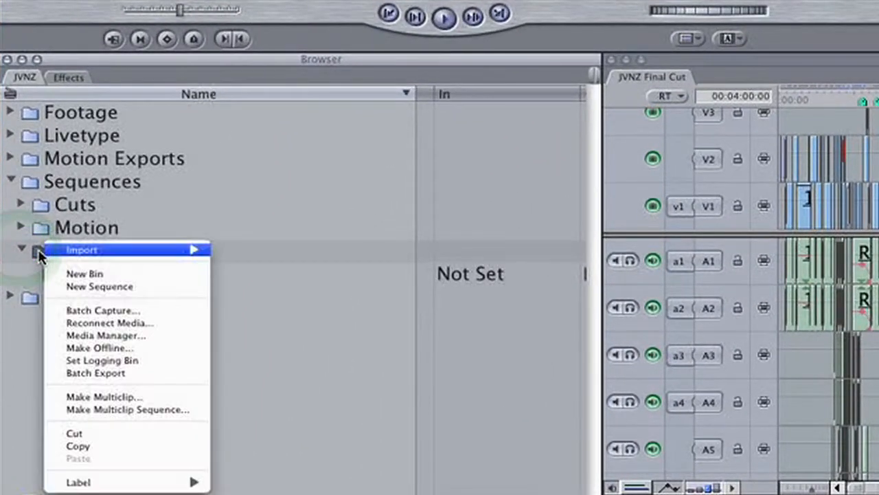
{"action": "left_click", "coordinate": [113, 283]}
{"action": "type", "text": "Se"}
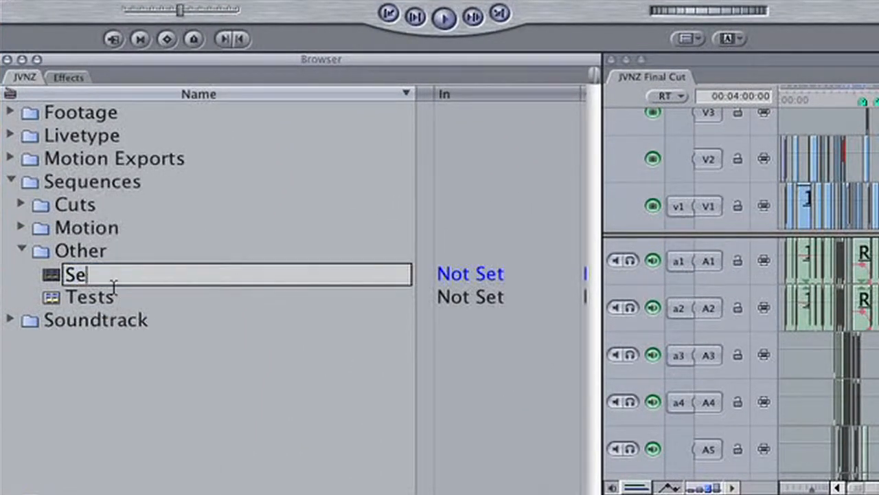
{"action": "type", "text": "quence Settin"}
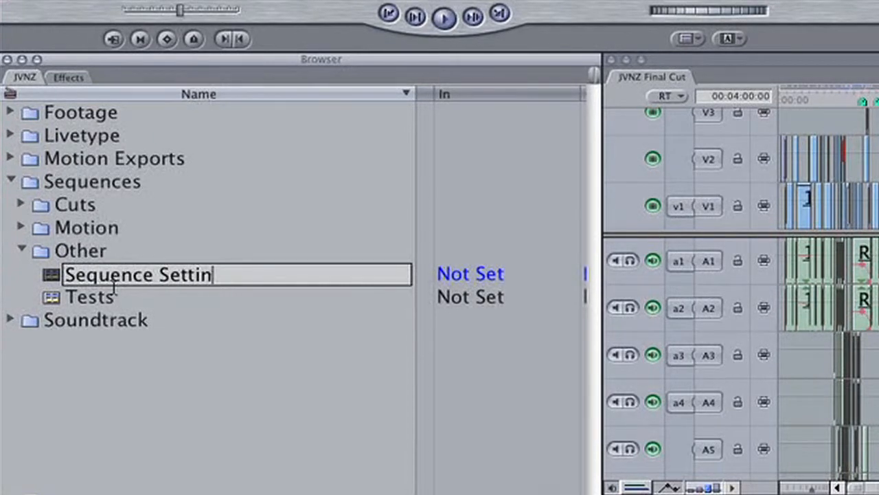
{"action": "type", "text": "gs Test"}
{"action": "key", "text": "Return"}
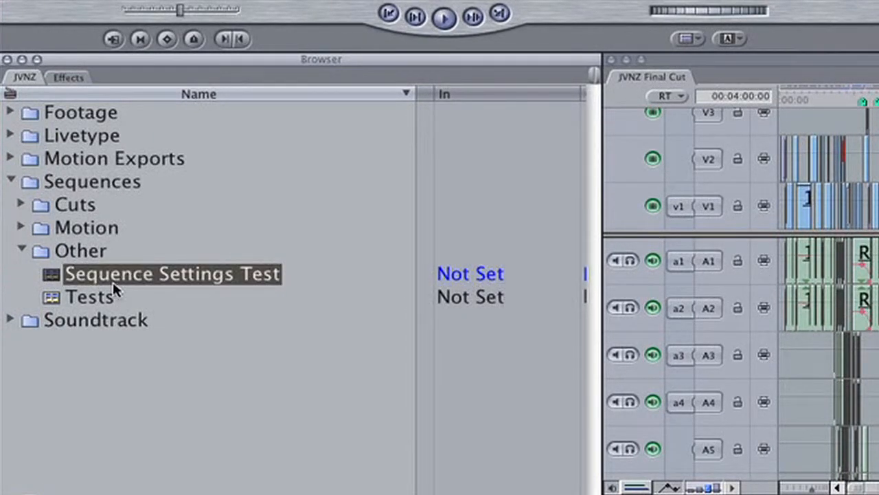
{"action": "double_click", "coordinate": [48, 275]}
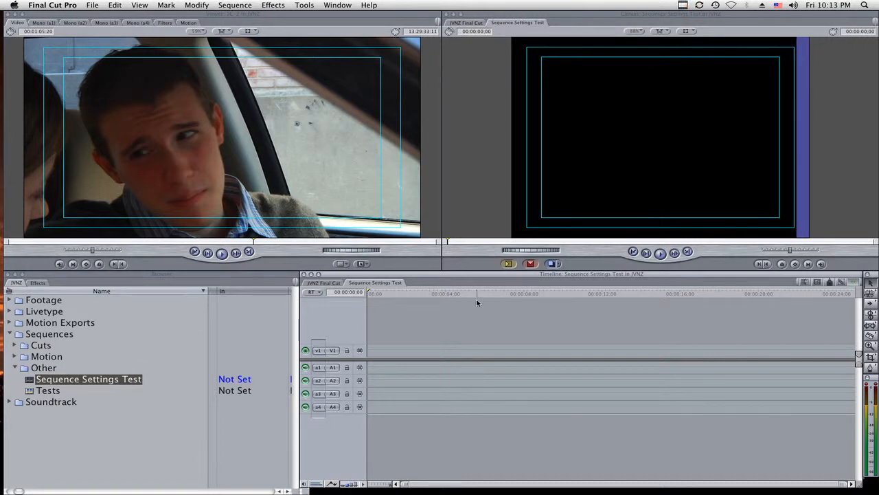
- Examine the frame size, timebase and compressor in the sequence settings of the empty Sequence Settings Test sequence
{"action": "left_click", "coordinate": [413, 295]}
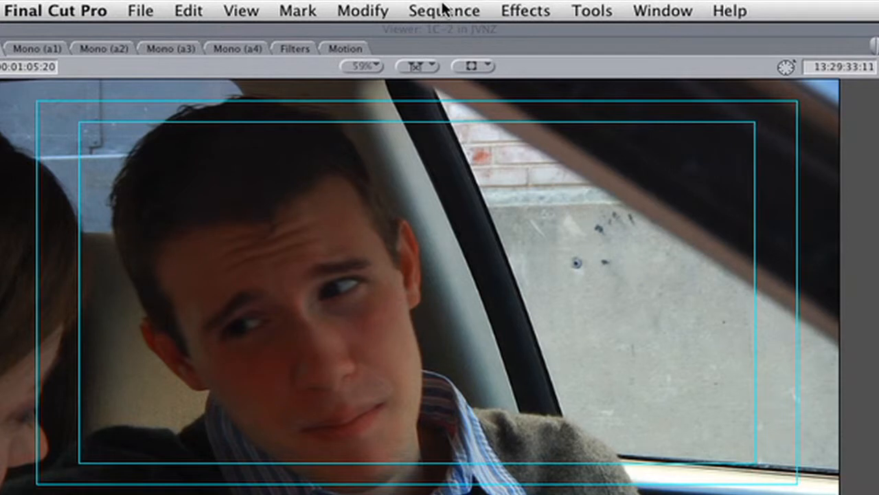
{"action": "left_click", "coordinate": [237, 5]}
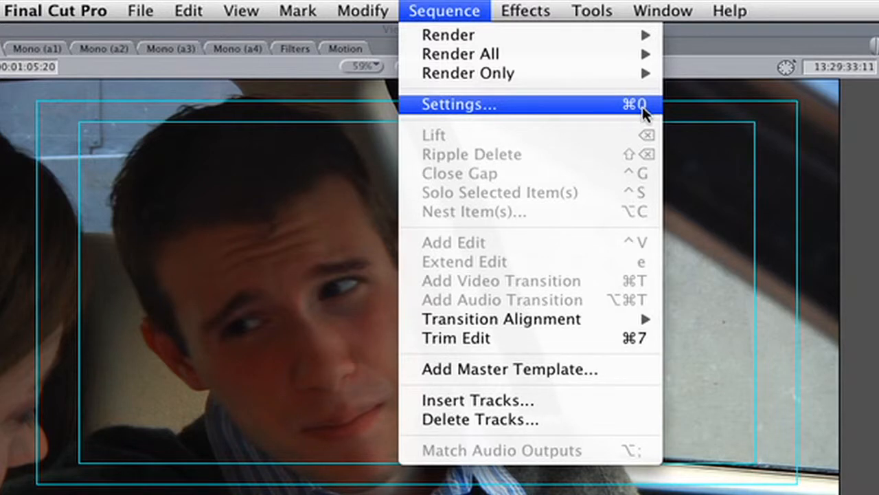
{"action": "left_click", "coordinate": [603, 109]}
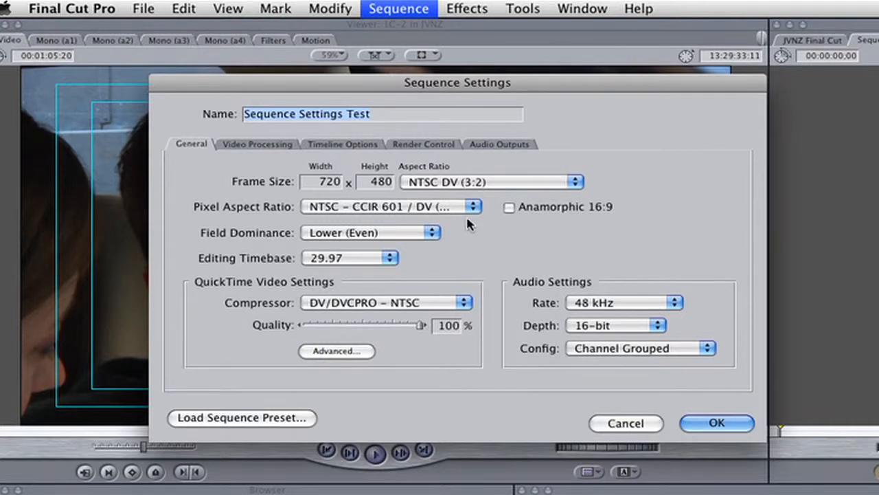
{"action": "left_click", "coordinate": [610, 423]}
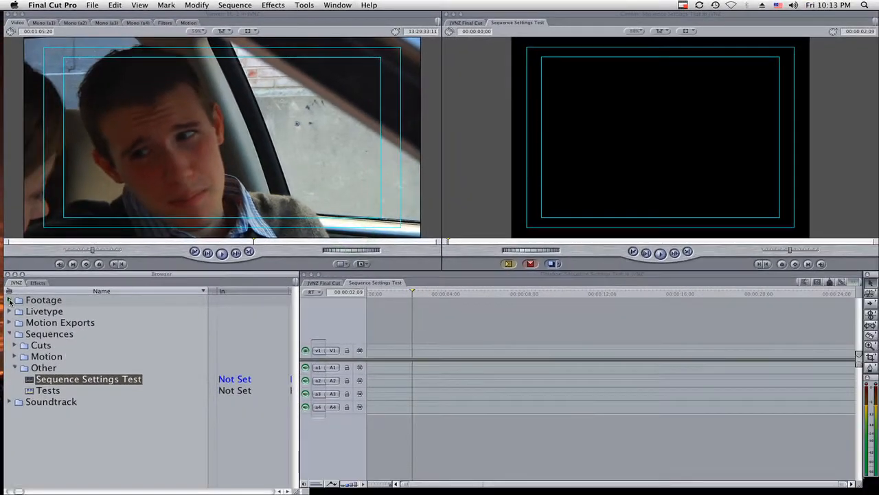
- Load clip 2B-1 from the Scene 2 bin and overwrite it into Sequence Settings Test, changing the sequence settings to match the clip
{"action": "left_click", "coordinate": [10, 300]}
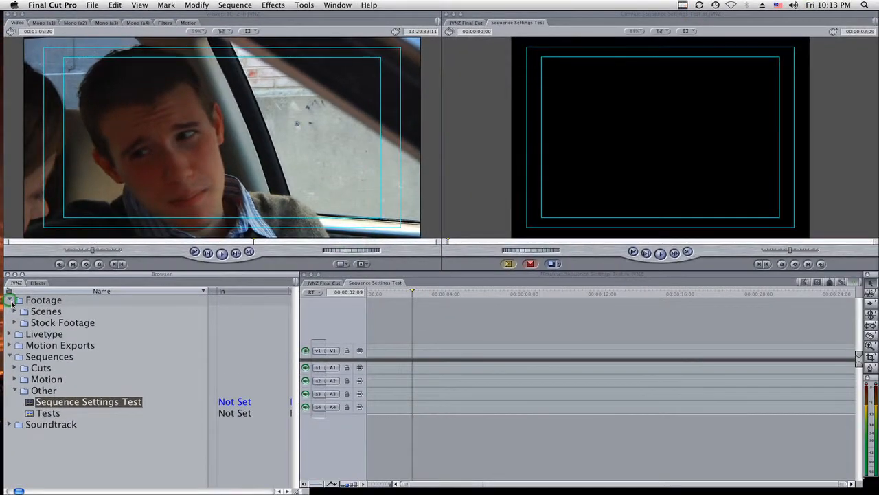
{"action": "left_click", "coordinate": [15, 312]}
{"action": "left_click", "coordinate": [19, 345]}
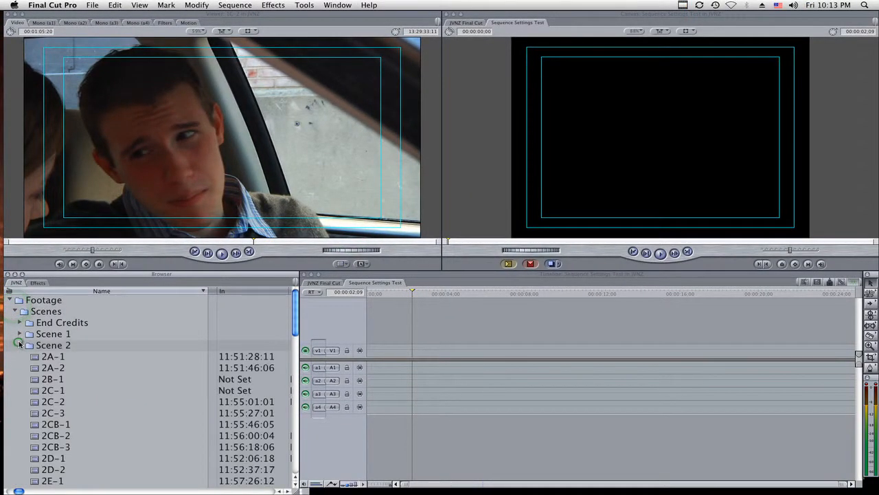
{"action": "double_click", "coordinate": [30, 379]}
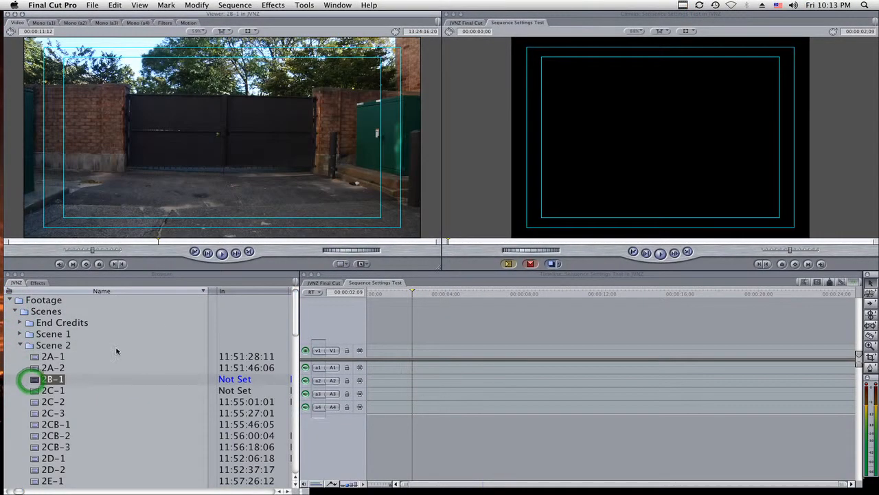
{"action": "left_click", "coordinate": [531, 265]}
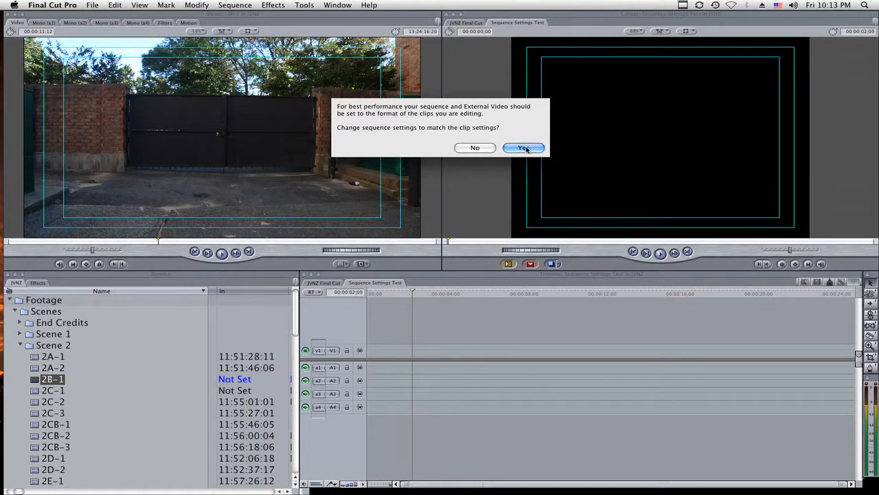
{"action": "left_click", "coordinate": [525, 149]}
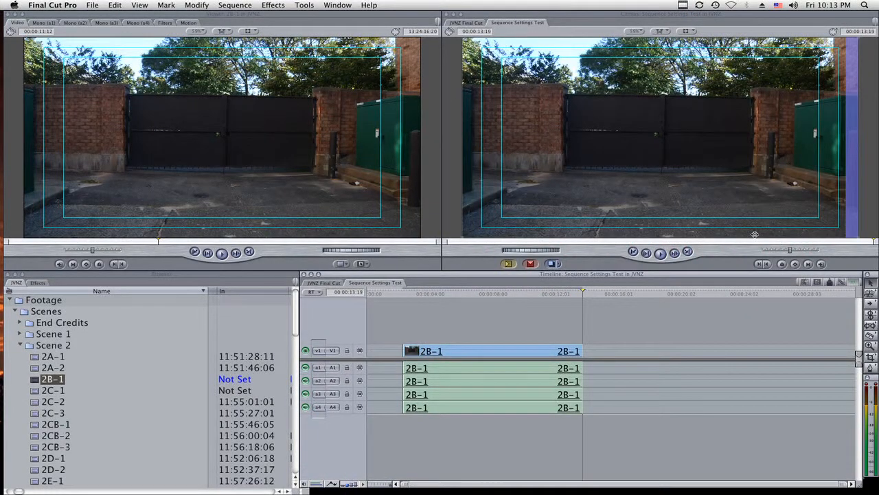
- Check the sequence settings of Sequence Settings Test again with clip 2B-1 in it
{"action": "left_click", "coordinate": [485, 296]}
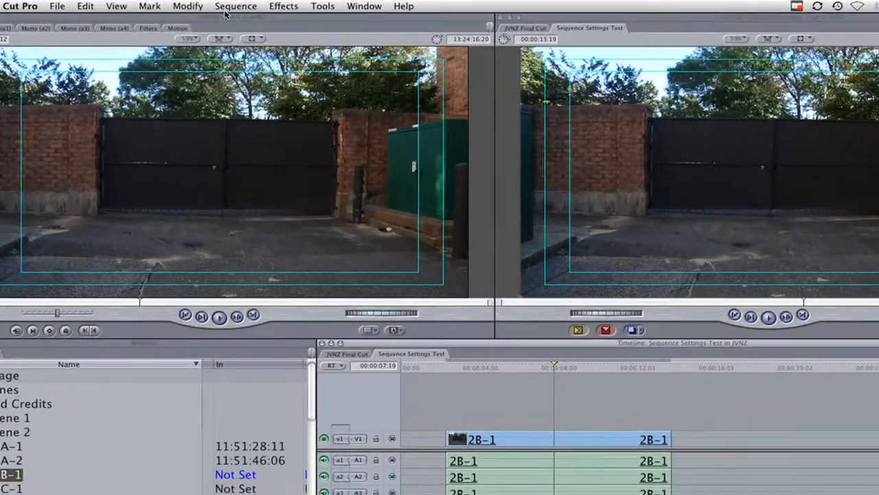
{"action": "left_click", "coordinate": [235, 5]}
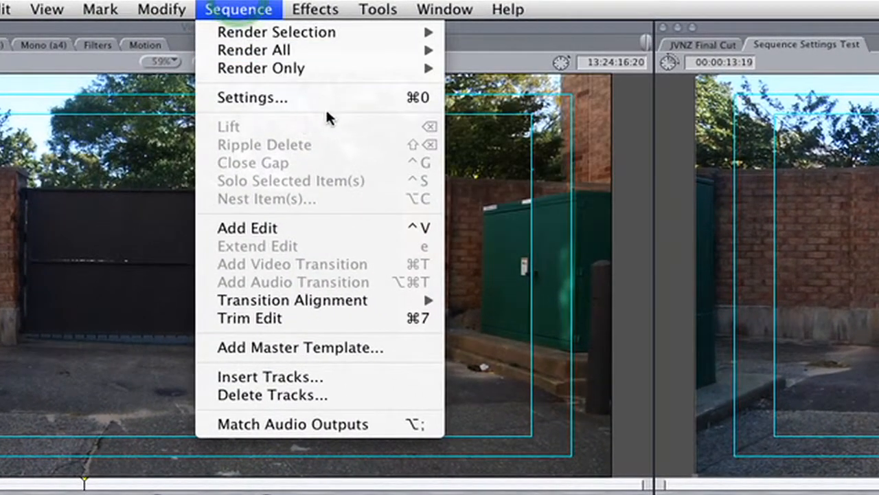
{"action": "left_click", "coordinate": [344, 100]}
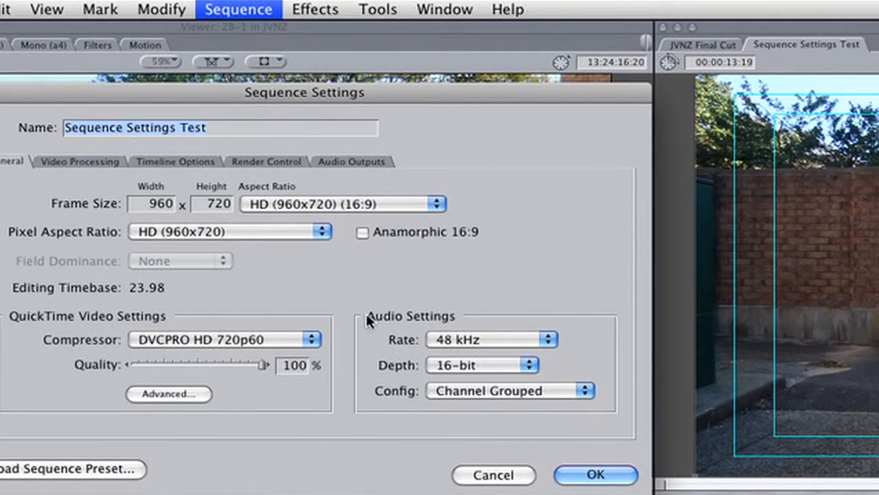
{"action": "left_click", "coordinate": [618, 477]}
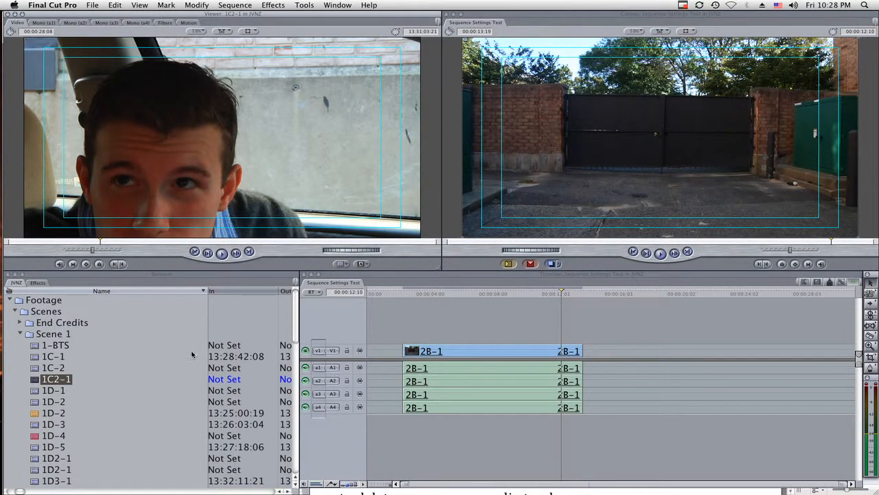
- Load clip 1C-2 from the Scene 1 bin in the Viewer and examine its format properties
{"action": "double_click", "coordinate": [37, 369]}
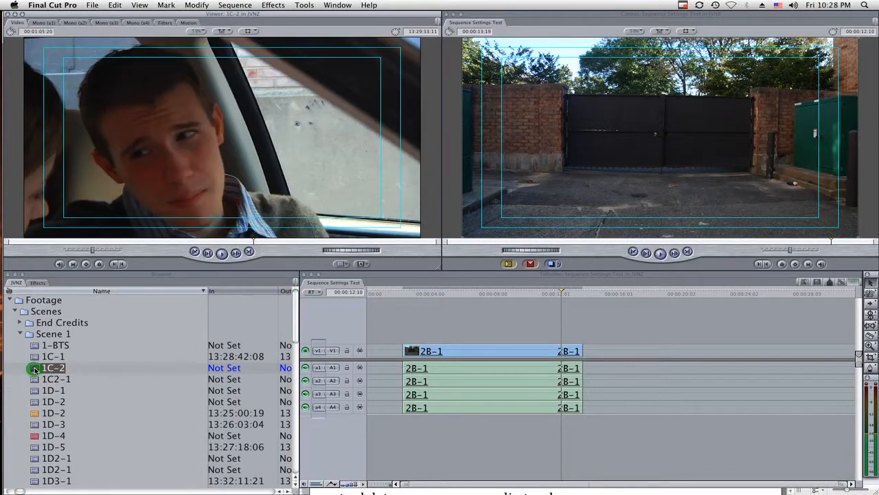
{"action": "left_click", "coordinate": [116, 5]}
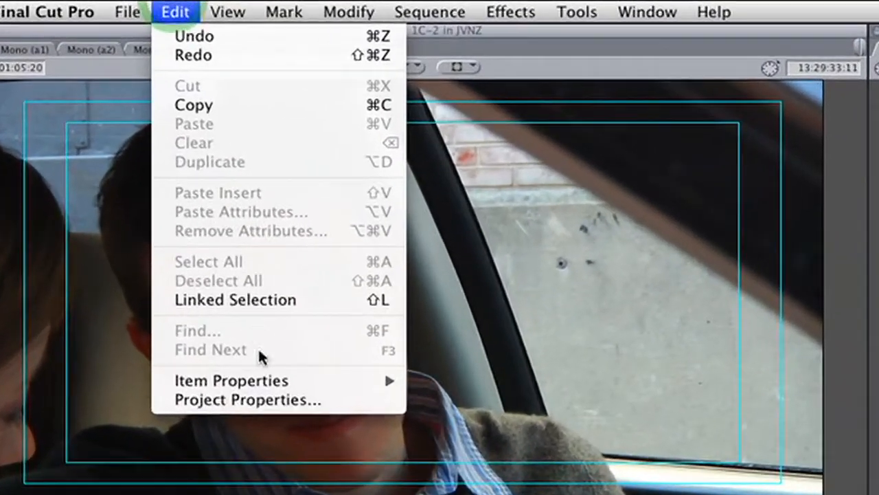
{"action": "mouse_move", "coordinate": [170, 182]}
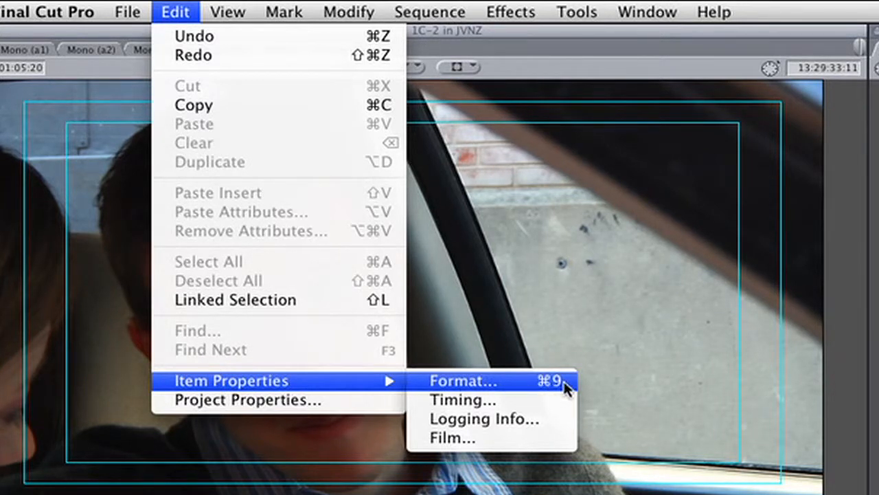
{"action": "left_click", "coordinate": [502, 385]}
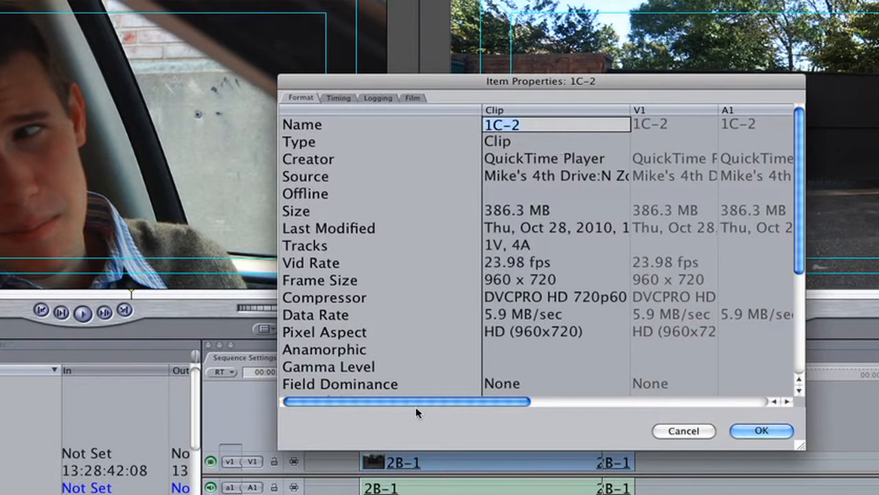
{"action": "left_click", "coordinate": [751, 431]}
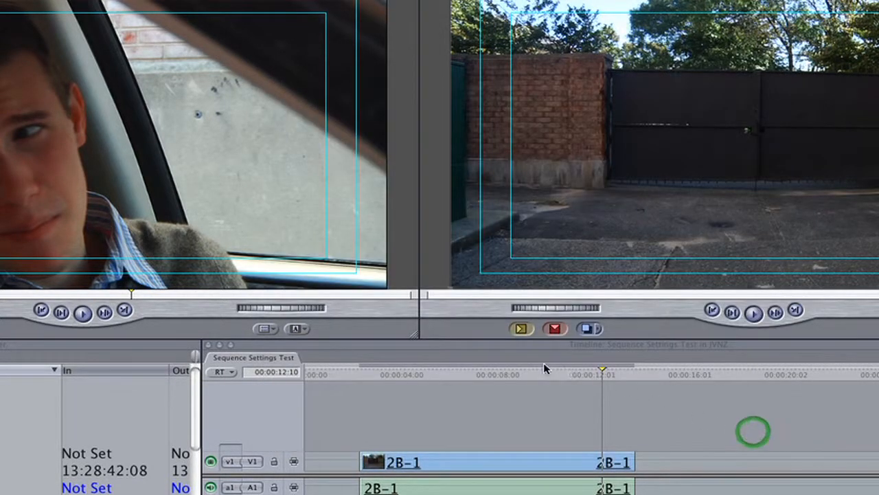
- Create a new sequence named Wrong Setting in the Other bin and open it in the Timeline
{"action": "left_click", "coordinate": [442, 369]}
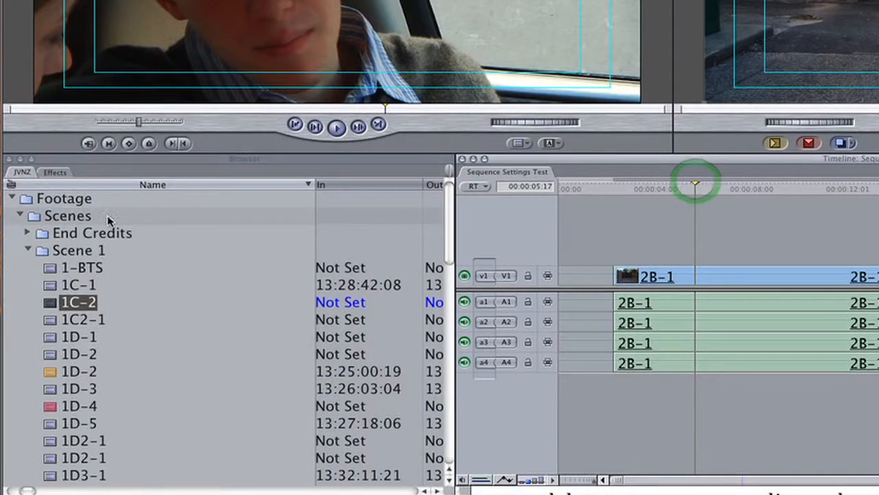
{"action": "left_click", "coordinate": [12, 199]}
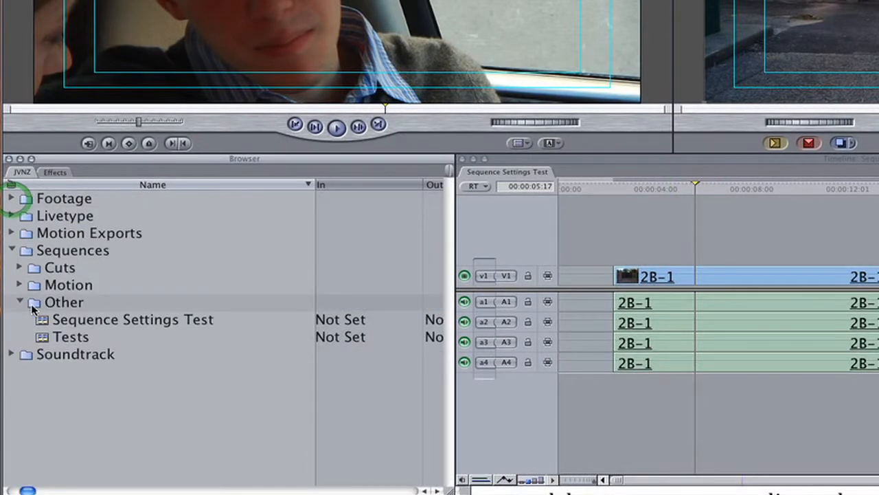
{"action": "right_click", "coordinate": [32, 302]}
{"action": "left_click", "coordinate": [86, 330]}
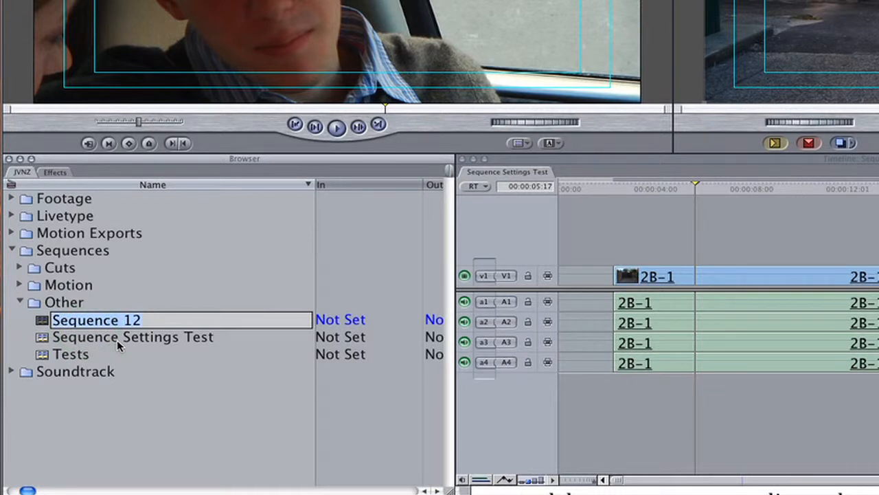
{"action": "type", "text": "Wrong Setting"}
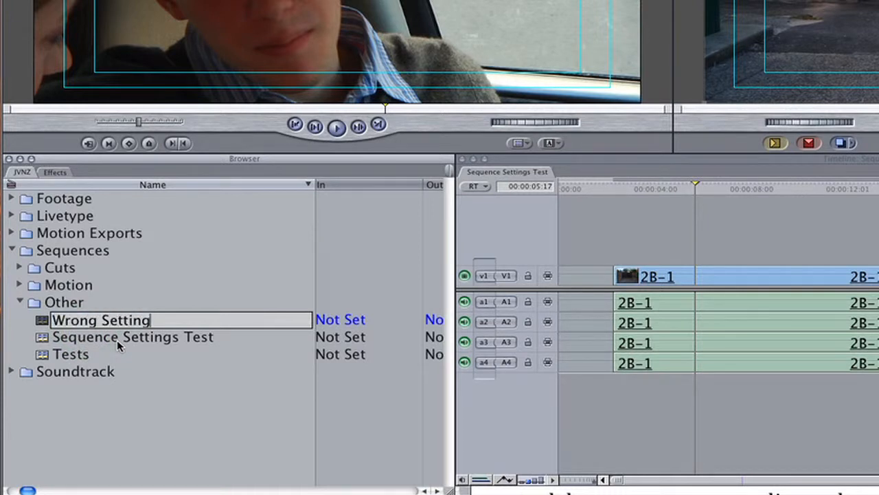
{"action": "key", "text": "Return"}
{"action": "left_click", "coordinate": [40, 357]}
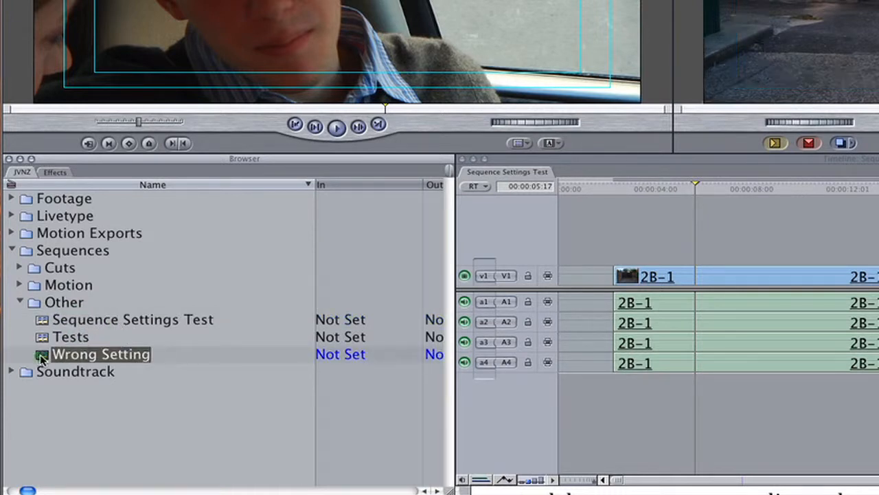
{"action": "double_click", "coordinate": [40, 357]}
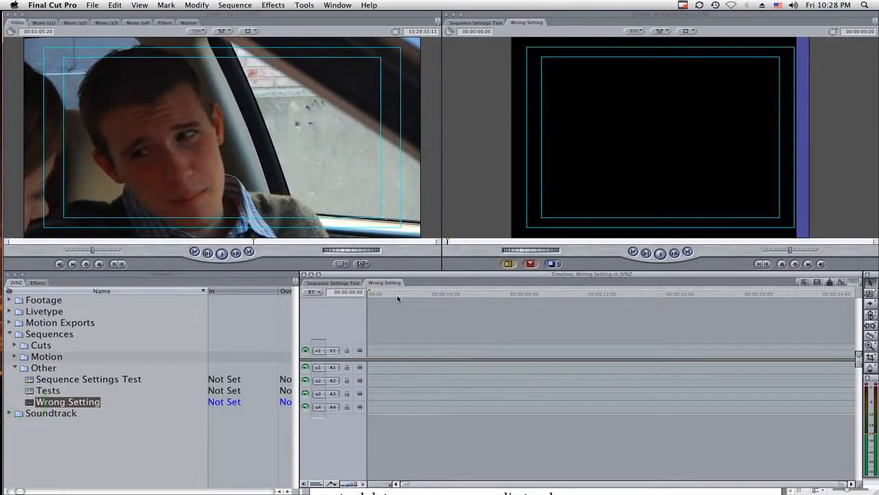
- Examine the general sequence settings of the empty Wrong Setting sequence
{"action": "left_click", "coordinate": [397, 297]}
{"action": "left_click", "coordinate": [236, 6]}
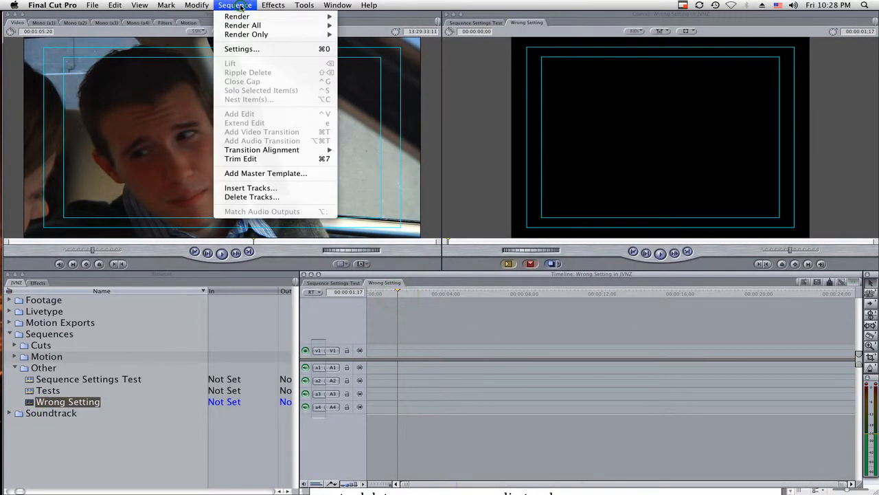
{"action": "left_click", "coordinate": [282, 53]}
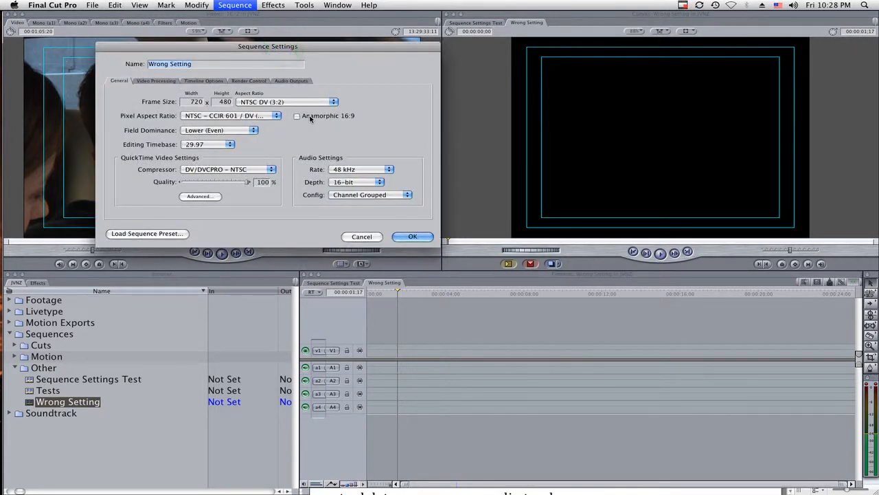
{"action": "left_click", "coordinate": [362, 236]}
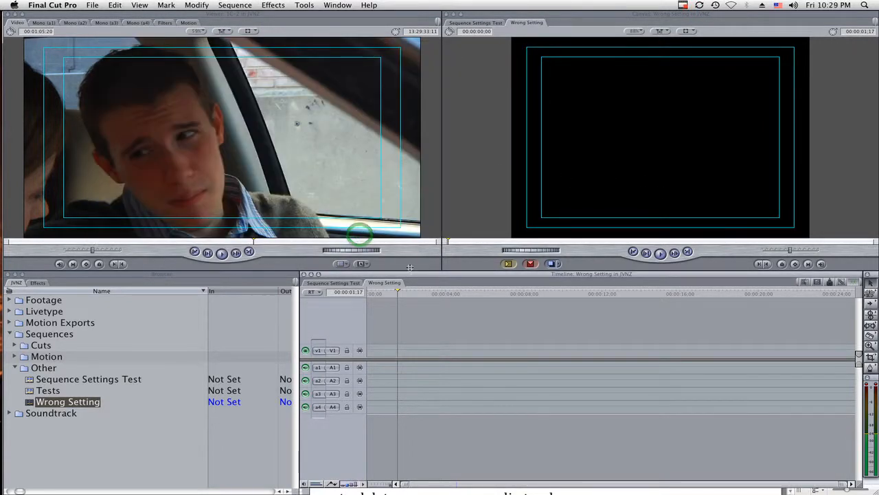
- Overwrite clip 1C-2 into the Wrong Setting sequence without matching the clip's settings, and park the playhead within the clip
{"action": "left_click", "coordinate": [534, 265]}
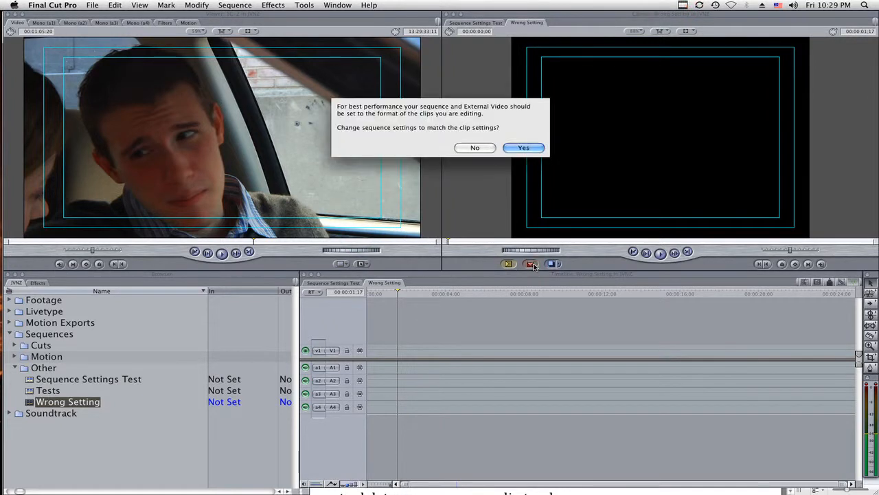
{"action": "left_click", "coordinate": [473, 148]}
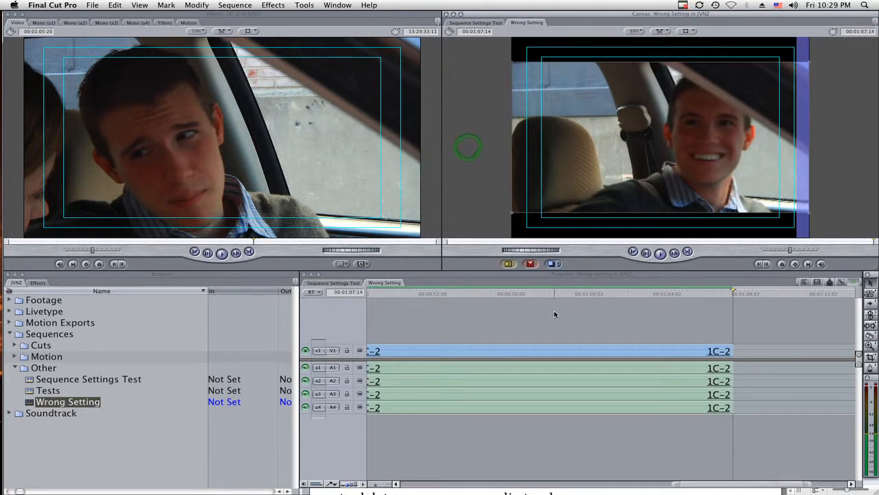
{"action": "left_click", "coordinate": [491, 294]}
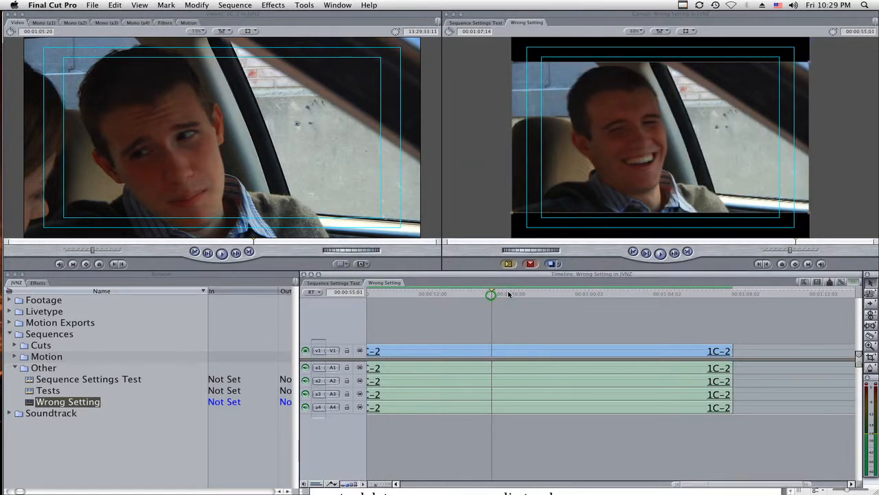
- Preview the current frame of the Wrong Setting sequence full screen with External Video set to All Frames, and return to the editing windows
{"action": "left_click", "coordinate": [140, 4]}
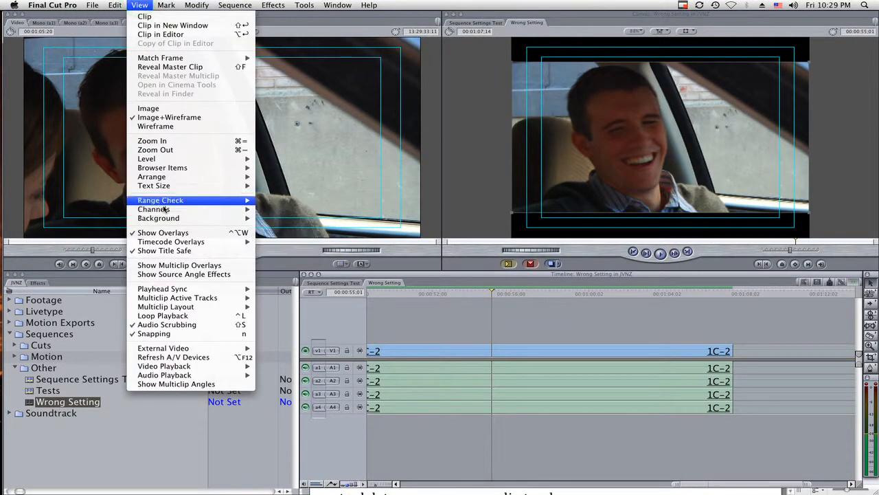
{"action": "mouse_move", "coordinate": [191, 348]}
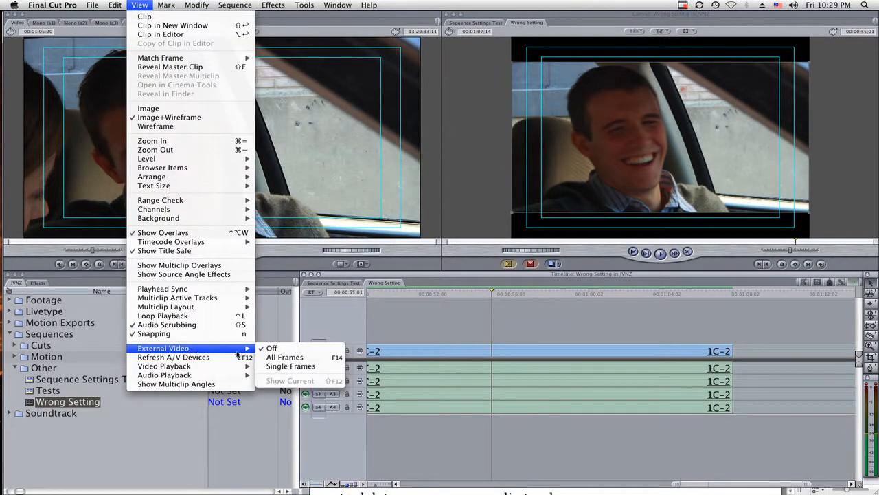
{"action": "left_click", "coordinate": [309, 357]}
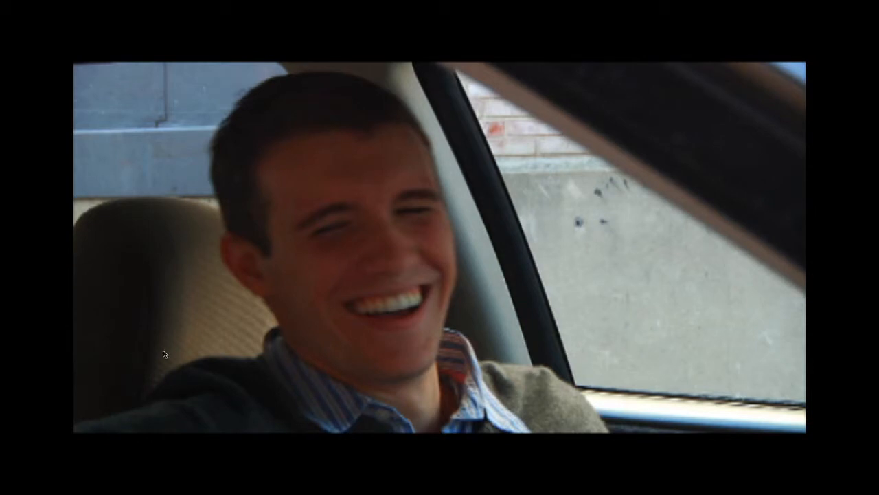
{"action": "key", "text": "Escape"}
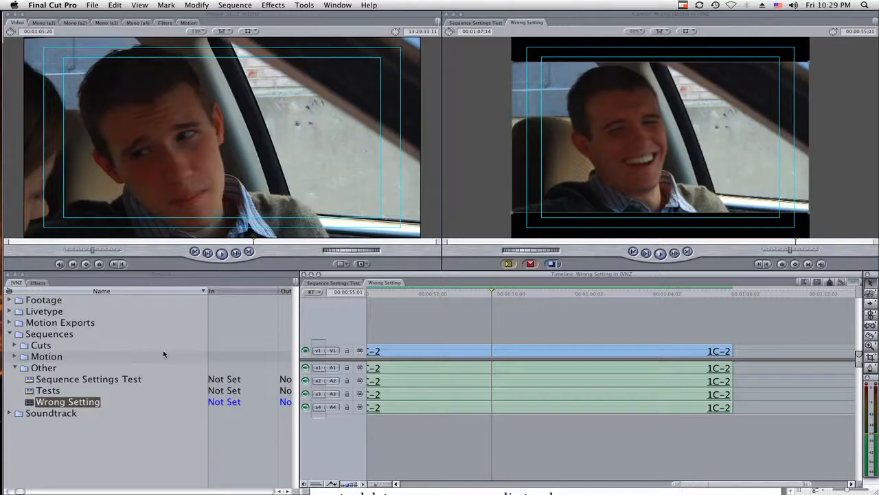
- Play back a section of clip 1C-2 in the Wrong Setting sequence to examine its render status and playback, and stop
{"action": "left_click", "coordinate": [443, 294]}
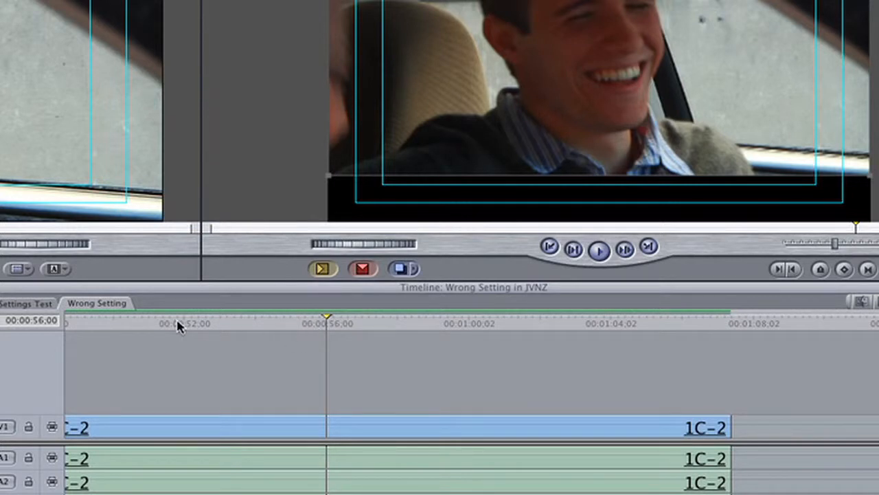
{"action": "scroll", "coordinate": [176, 326], "scroll_direction": "left", "scroll_amount": 2}
{"action": "scroll", "coordinate": [177, 326], "scroll_direction": "left", "scroll_amount": 2}
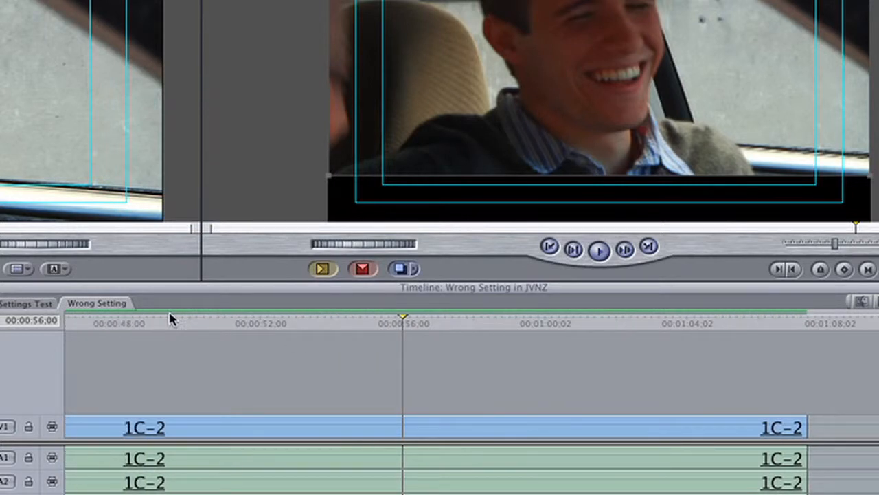
{"action": "left_click", "coordinate": [274, 324]}
{"action": "left_click", "coordinate": [596, 251]}
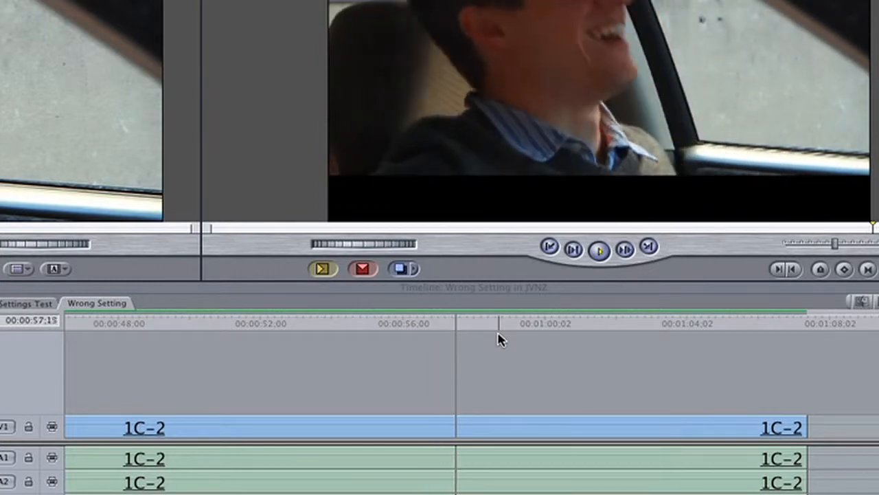
{"action": "left_click", "coordinate": [596, 253]}
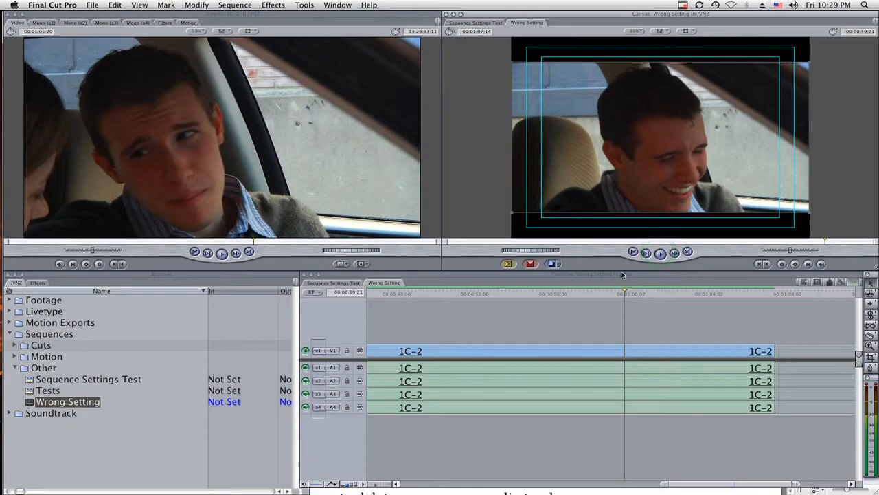